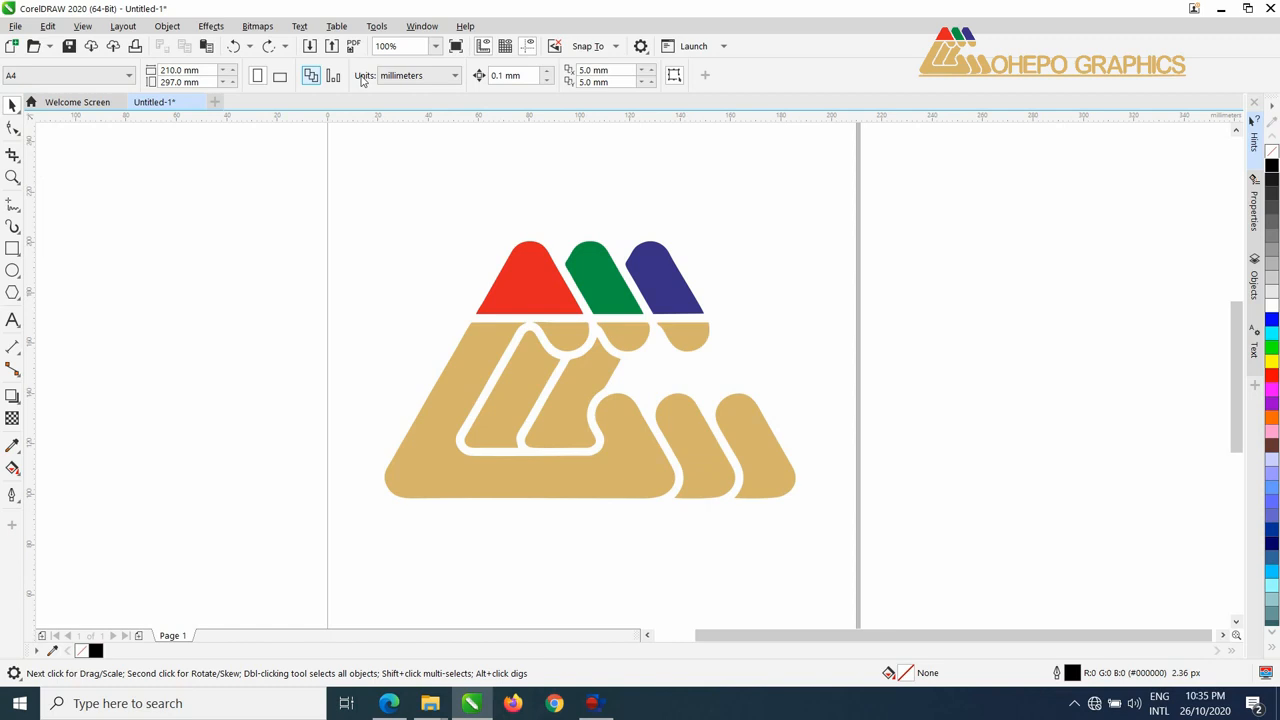
Look through the page size presets, and switch the page orientation to landscape and back to portrait.
{"action": "left_click", "coordinate": [94, 77]}
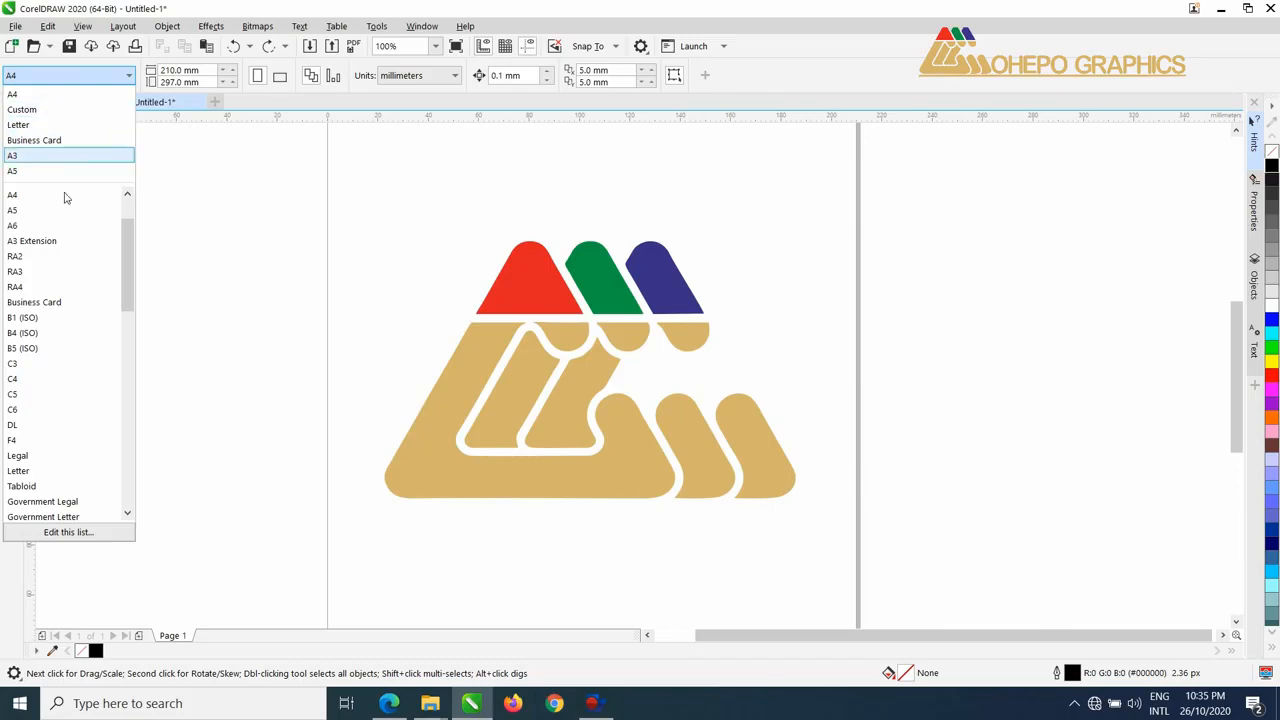
{"action": "left_click", "coordinate": [233, 241]}
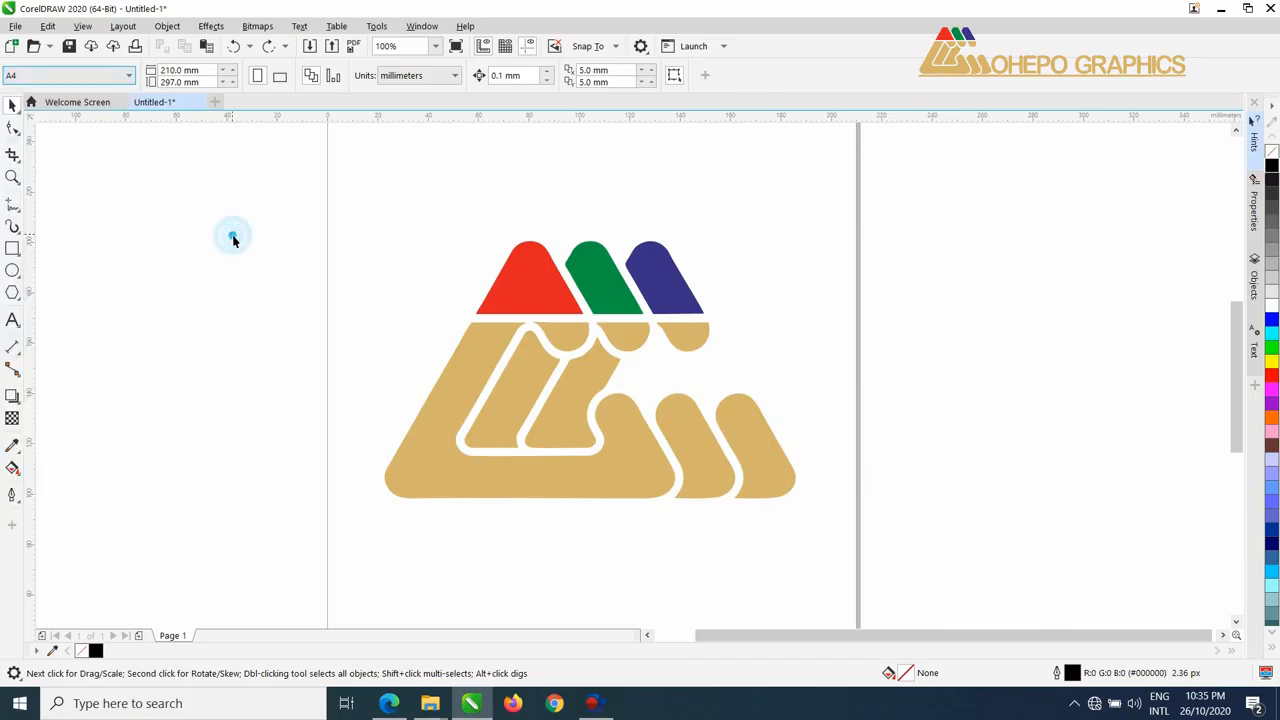
{"action": "scroll", "coordinate": [399, 231], "scroll_direction": "down", "scroll_amount": 2}
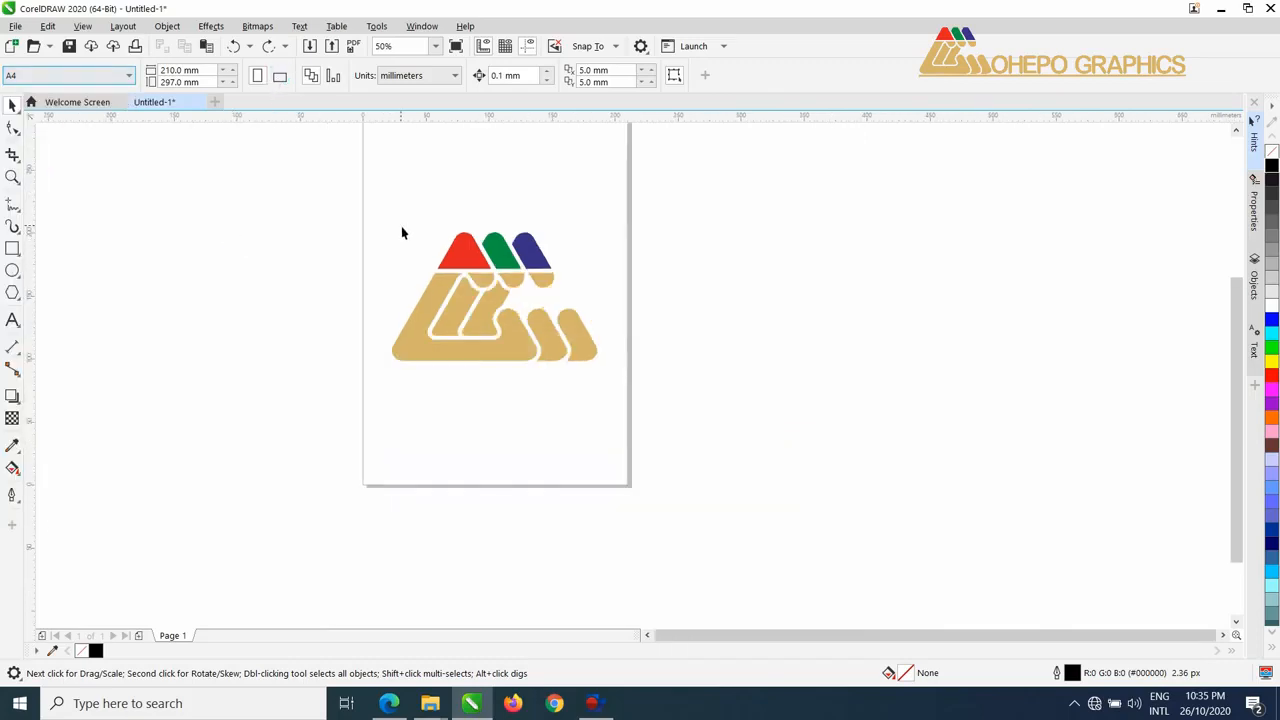
{"action": "left_click_drag", "start_coordinate": [400, 229], "coordinate": [399, 327]}
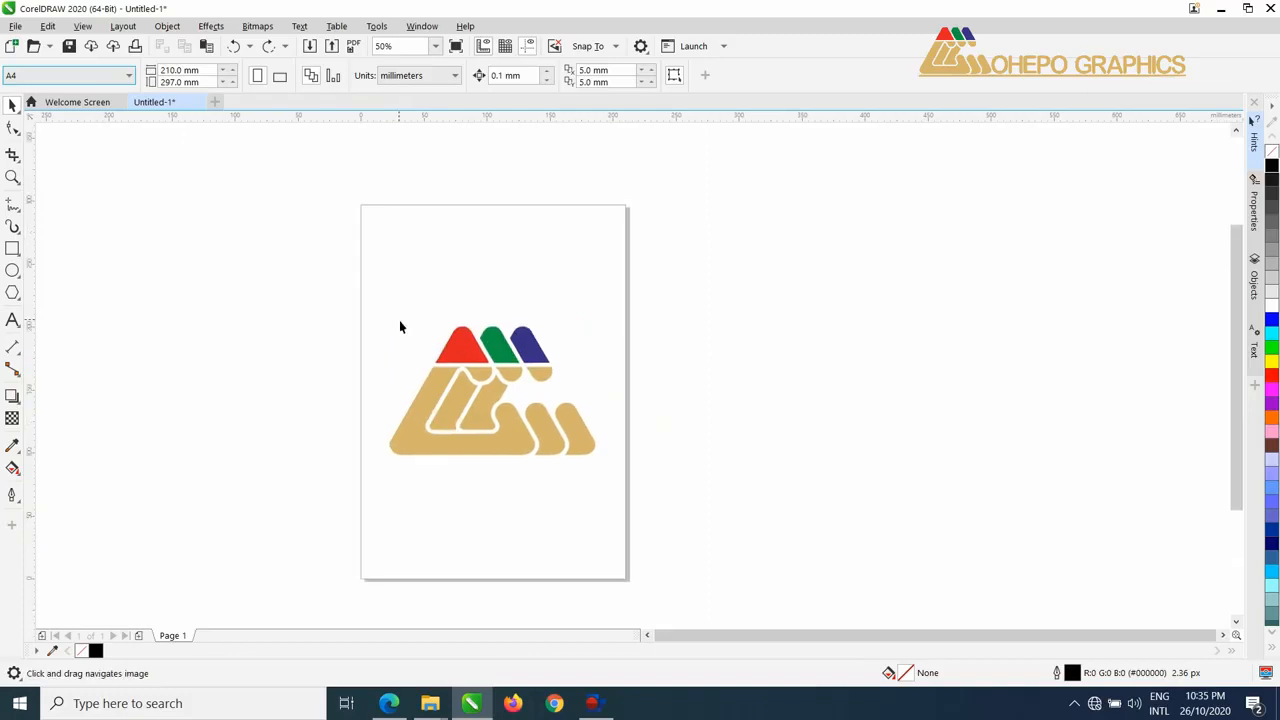
{"action": "left_click", "coordinate": [284, 84]}
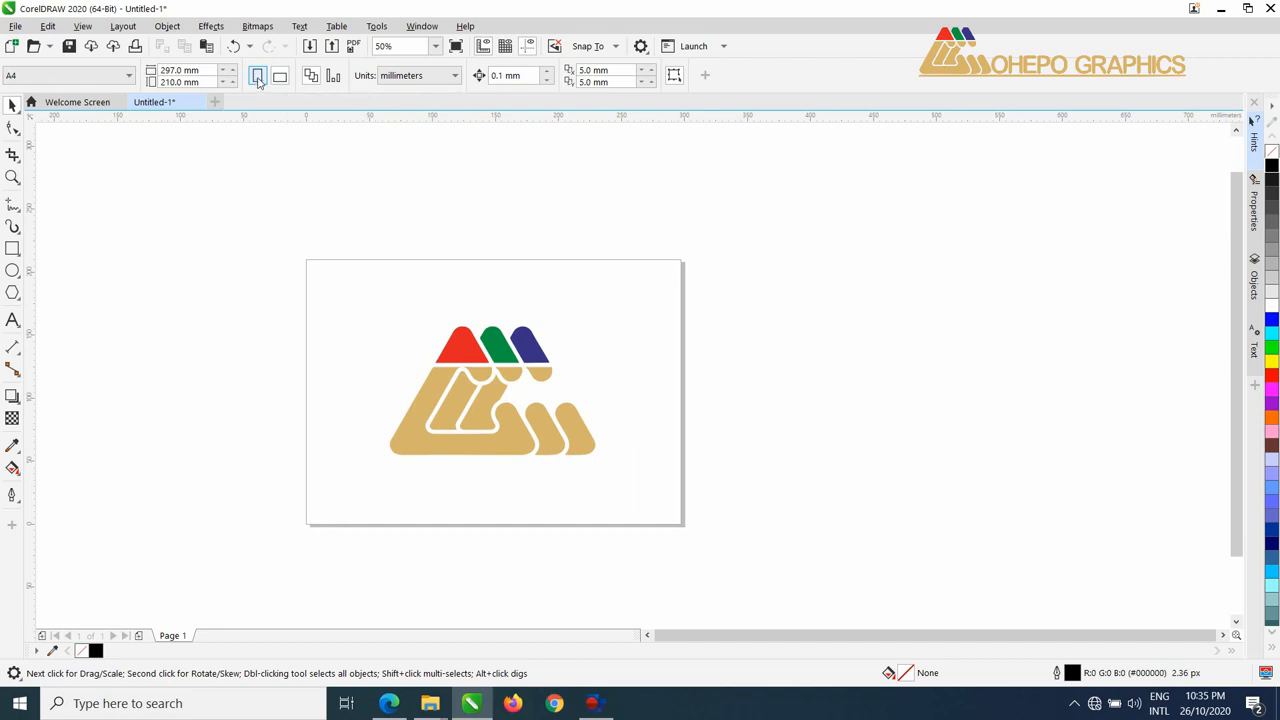
{"action": "left_click", "coordinate": [258, 78]}
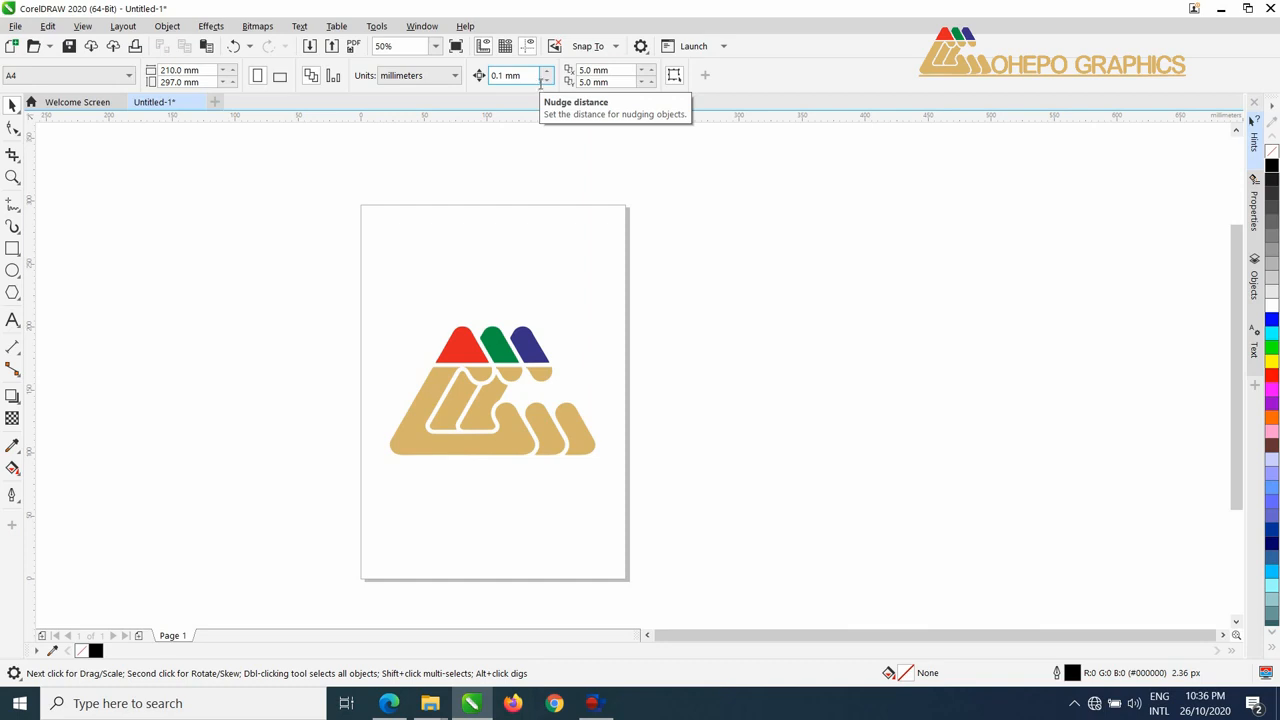
Select all the logo shapes and nudge them right, then partly back left until their centre is at about X 106.3 mm.
{"action": "left_click_drag", "start_coordinate": [349, 294], "coordinate": [674, 484]}
{"action": "key", "text": "Right"}
{"action": "key", "text": "Right"}
{"action": "key", "text": "Right"}
{"action": "key", "text": "Right"}
{"action": "key", "text": "Right"}
{"action": "key", "text": "Right"}
{"action": "key", "text": "Right"}
{"action": "key", "text": "Right"}
{"action": "key", "text": "Right"}
{"action": "key", "text": "Right"}
{"action": "key", "text": "Right"}
{"action": "key", "text": "Right"}
{"action": "key", "text": "Right"}
{"action": "key", "text": "Right"}
{"action": "key", "text": "Right"}
{"action": "key", "text": "Right"}
{"action": "key", "text": "Right"}
{"action": "key", "text": "Right"}
{"action": "key", "text": "Right"}
{"action": "key", "text": "Right"}
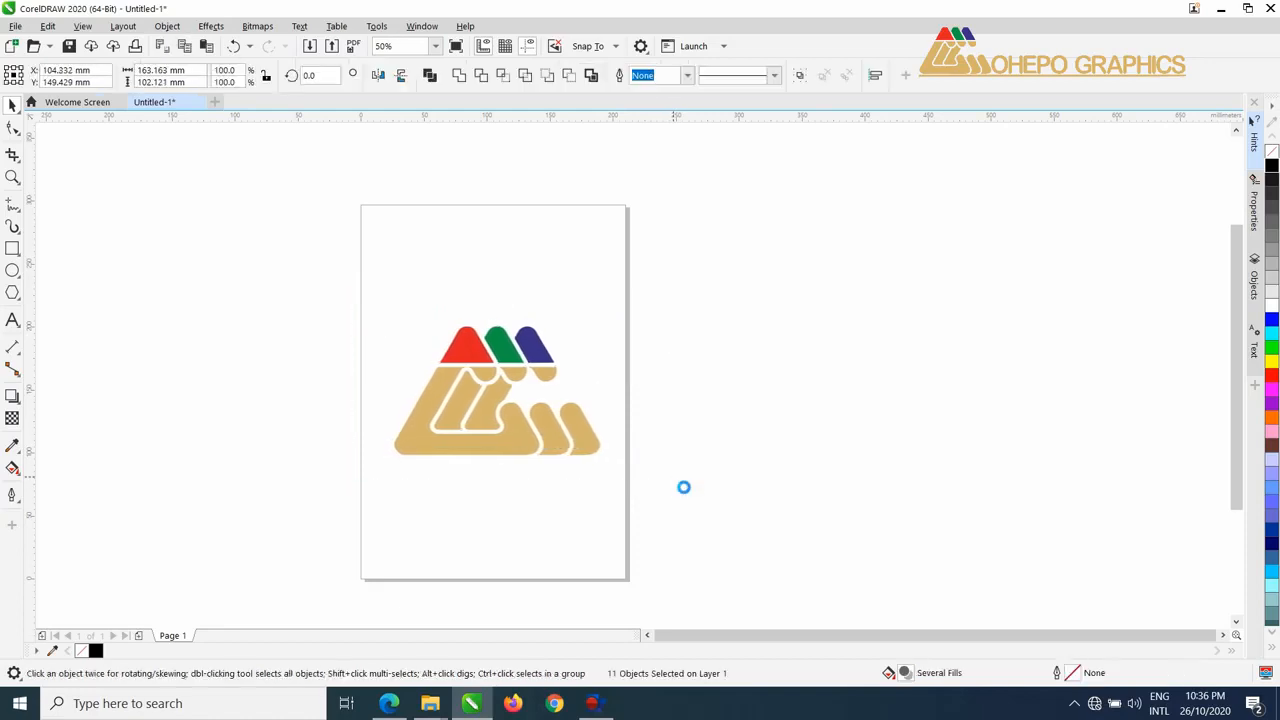
{"action": "key", "text": "Right"}
{"action": "key", "text": "Right"}
{"action": "key", "text": "Right"}
{"action": "key", "text": "Right"}
{"action": "key", "text": "Right"}
{"action": "key", "text": "Right"}
{"action": "key", "text": "Right"}
{"action": "key", "text": "Right"}
{"action": "key", "text": "Right"}
{"action": "key", "text": "Right"}
{"action": "key", "text": "Right"}
{"action": "key", "text": "Right"}
{"action": "key", "text": "Right"}
{"action": "key", "text": "Right"}
{"action": "key", "text": "Right"}
{"action": "key", "text": "Right"}
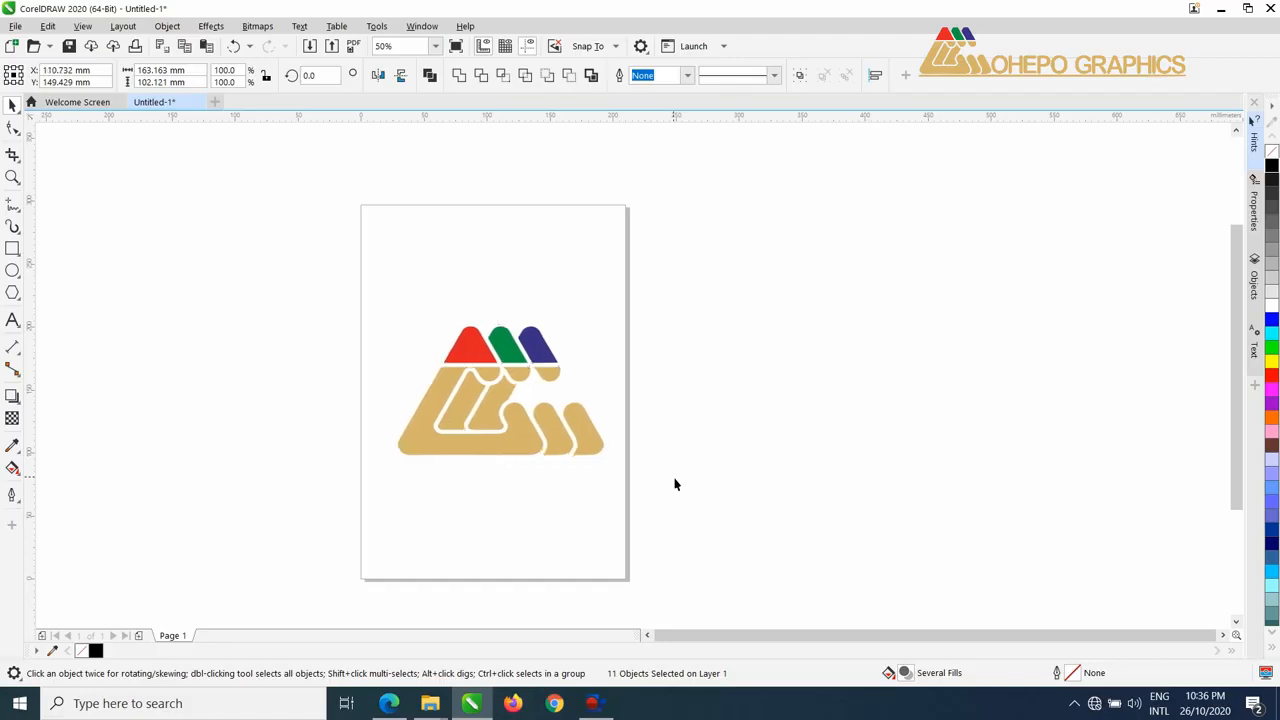
{"action": "key", "text": "Left"}
{"action": "key", "text": "Left"}
{"action": "key", "text": "Left"}
{"action": "key", "text": "Left"}
{"action": "key", "text": "Left"}
{"action": "key", "text": "Left"}
{"action": "key", "text": "Left"}
{"action": "key", "text": "Left"}
{"action": "key", "text": "Left"}
{"action": "key", "text": "Left"}
{"action": "key", "text": "Left"}
{"action": "key", "text": "Left"}
{"action": "key", "text": "Left"}
{"action": "key", "text": "Left"}
{"action": "key", "text": "Left"}
{"action": "key", "text": "Left"}
{"action": "key", "text": "Left"}
{"action": "key", "text": "Left"}
{"action": "key", "text": "Left"}
{"action": "key", "text": "Left"}
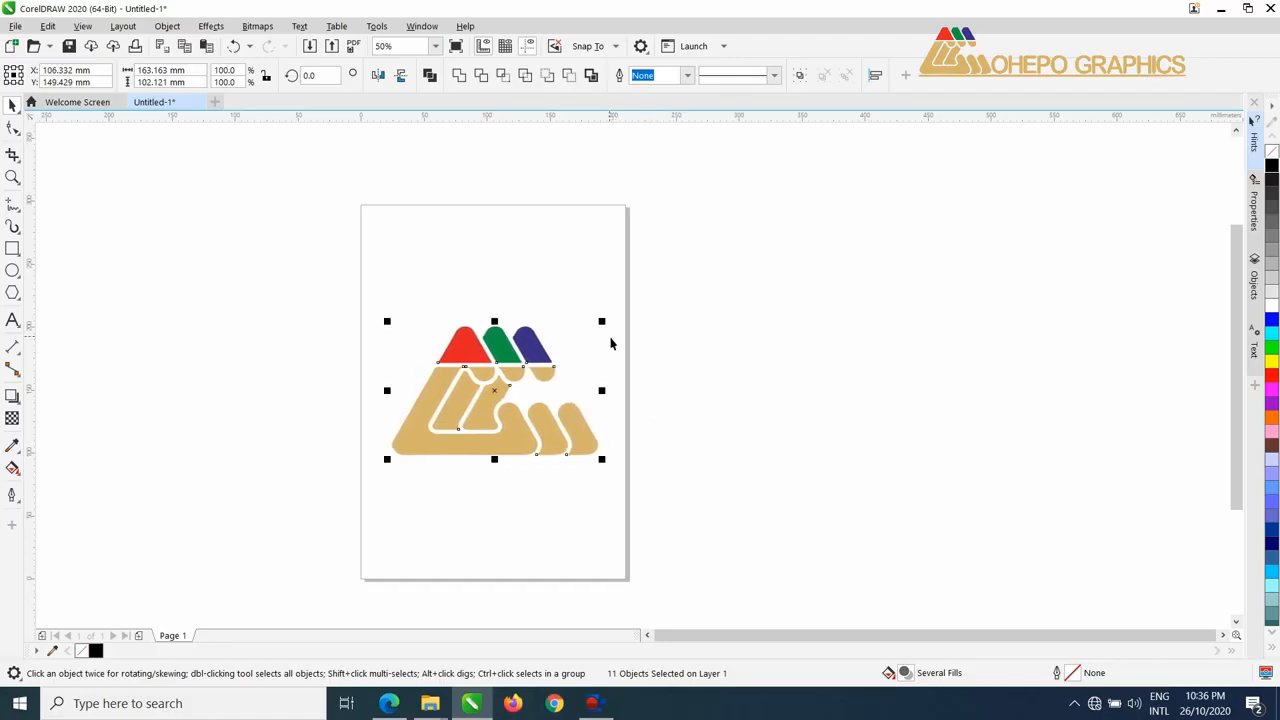
Deselect the logo and select all of its shapes again with a selection marquee around the whole artwork.
{"action": "left_click", "coordinate": [503, 299]}
{"action": "left_click_drag", "start_coordinate": [331, 298], "coordinate": [665, 506]}
{"action": "left_click_drag", "start_coordinate": [508, 271], "coordinate": [492, 209]}
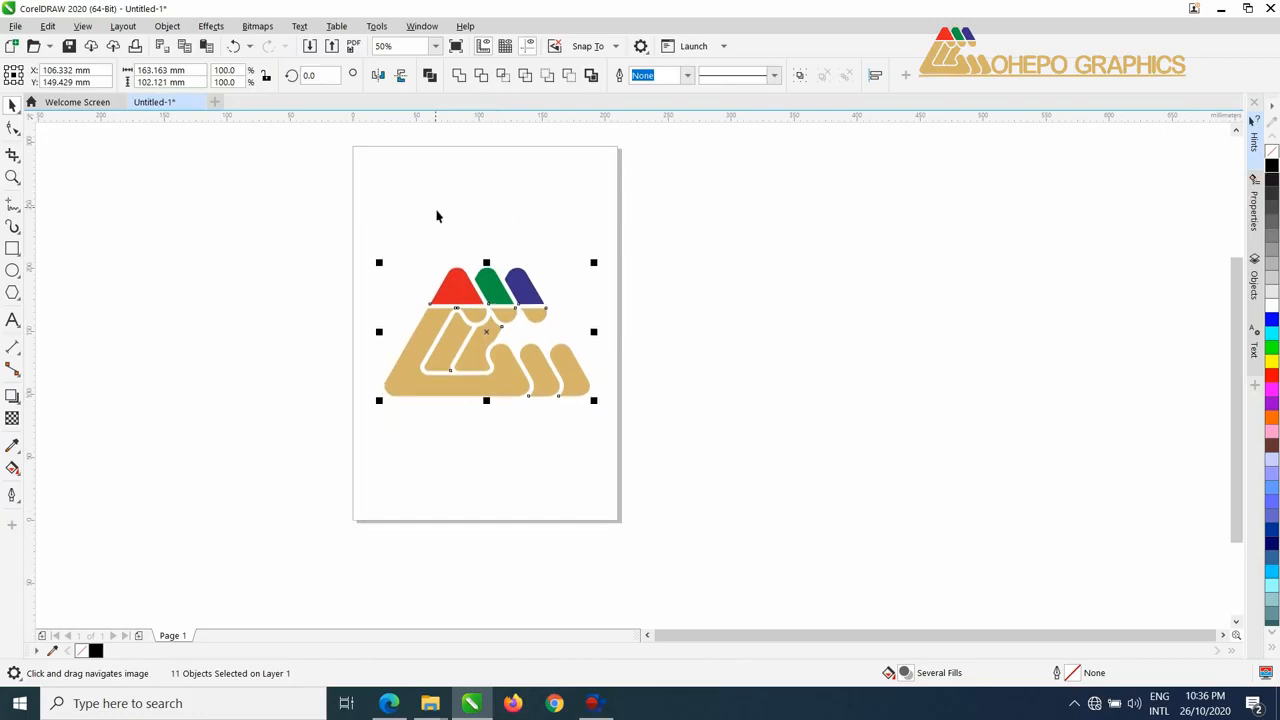
{"action": "left_click", "coordinate": [543, 227]}
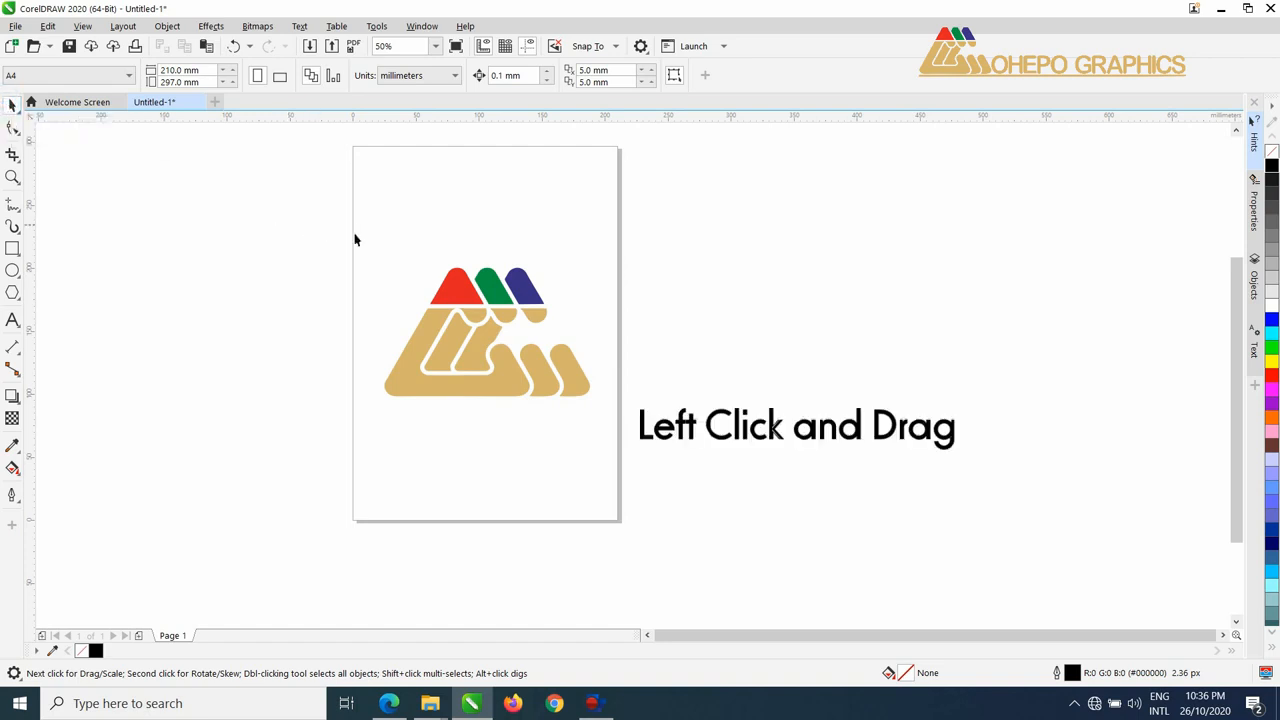
{"action": "left_click_drag", "start_coordinate": [353, 228], "coordinate": [605, 427]}
{"action": "left_click_drag", "start_coordinate": [613, 430], "coordinate": [637, 440]}
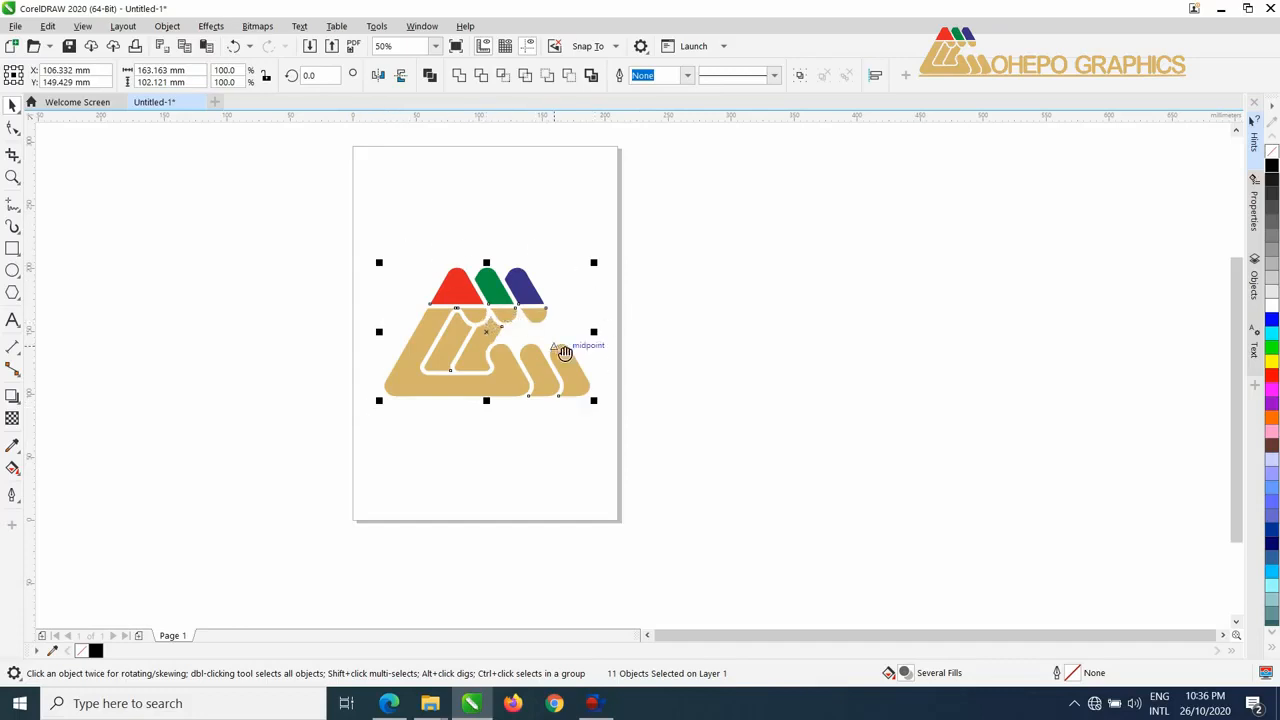
Try stretching the logo's width and enlarging it proportionally from its upper-right corner to about 122%, undoing each change.
{"action": "left_click_drag", "start_coordinate": [555, 344], "coordinate": [552, 410]}
{"action": "scroll", "coordinate": [555, 398], "scroll_direction": "up", "scroll_amount": 1}
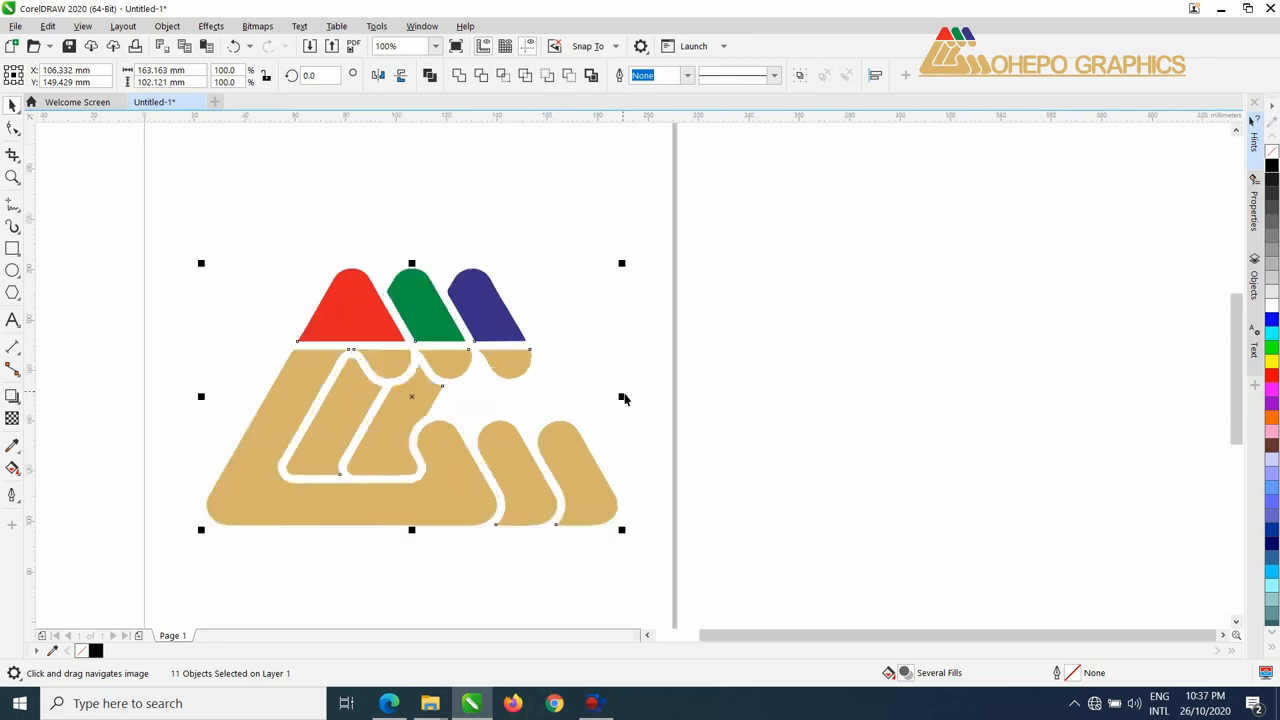
{"action": "left_click_drag", "start_coordinate": [627, 400], "coordinate": [769, 403]}
{"action": "key", "text": "ctrl+z"}
{"action": "mouse_move", "coordinate": [418, 272]}
{"action": "left_mouse_down"}
{"action": "mouse_move", "coordinate": [417, 157]}
{"action": "mouse_move", "coordinate": [418, 263]}
{"action": "left_mouse_up"}
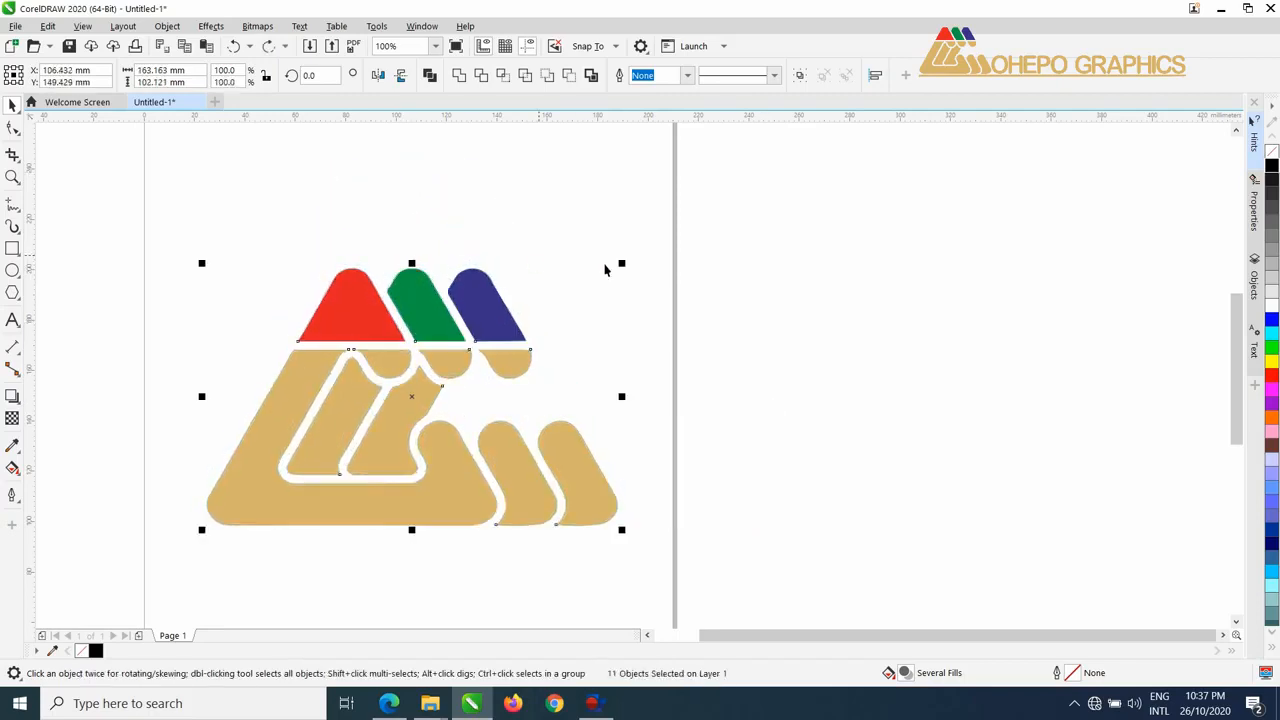
{"action": "left_click_drag", "start_coordinate": [622, 264], "coordinate": [717, 168]}
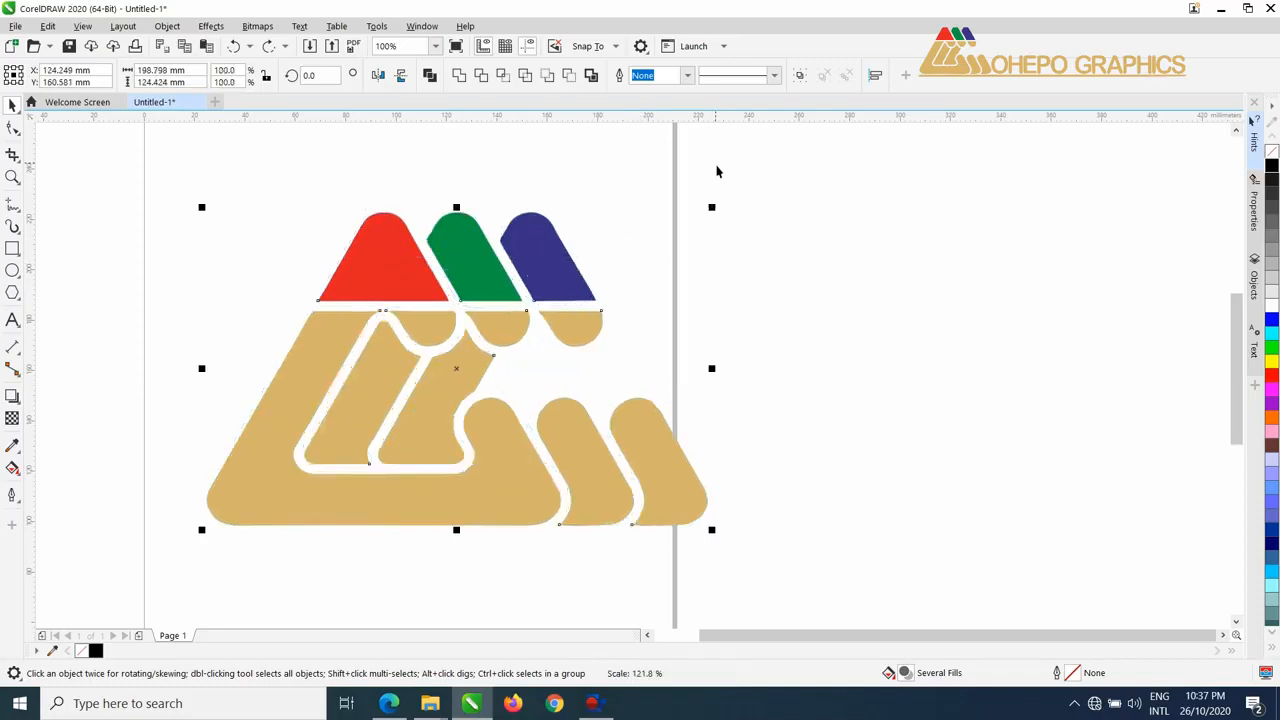
{"action": "key", "text": "ctrl+z"}
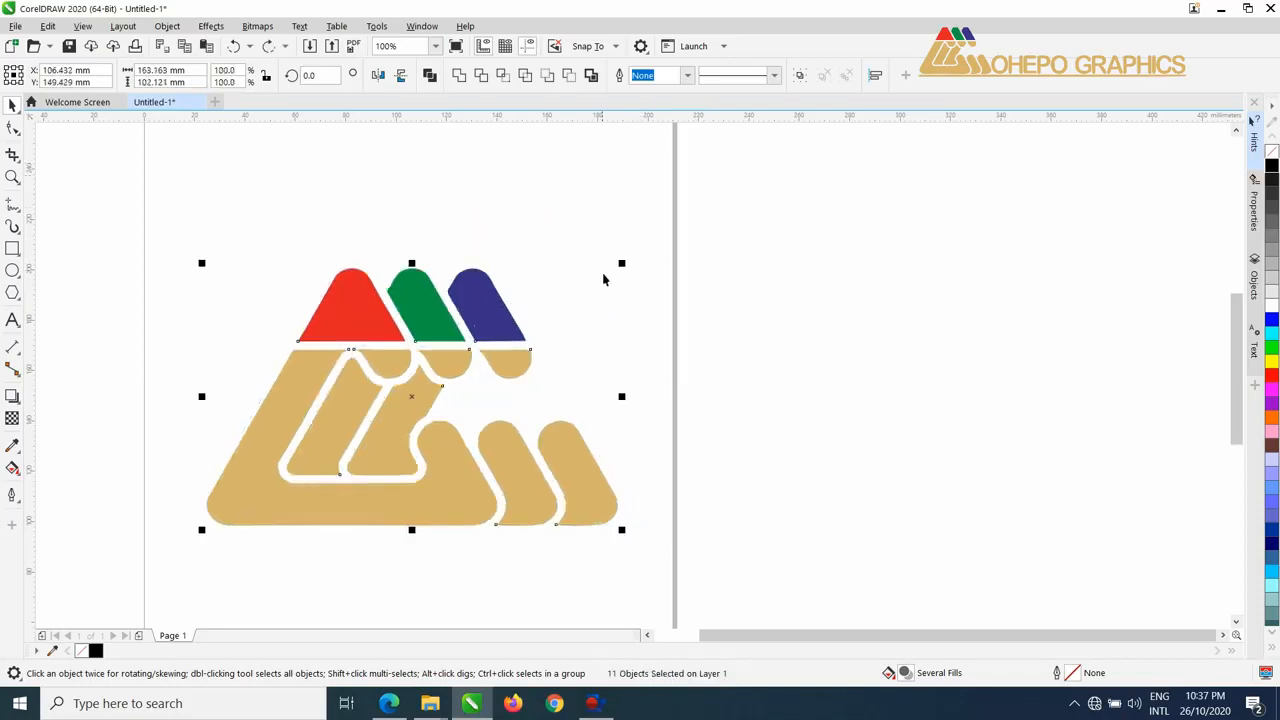
Enlarge the whole logo proportionally from its upper-right corner to about 184 by 115 mm.
{"action": "left_click_drag", "start_coordinate": [624, 266], "coordinate": [749, 181]}
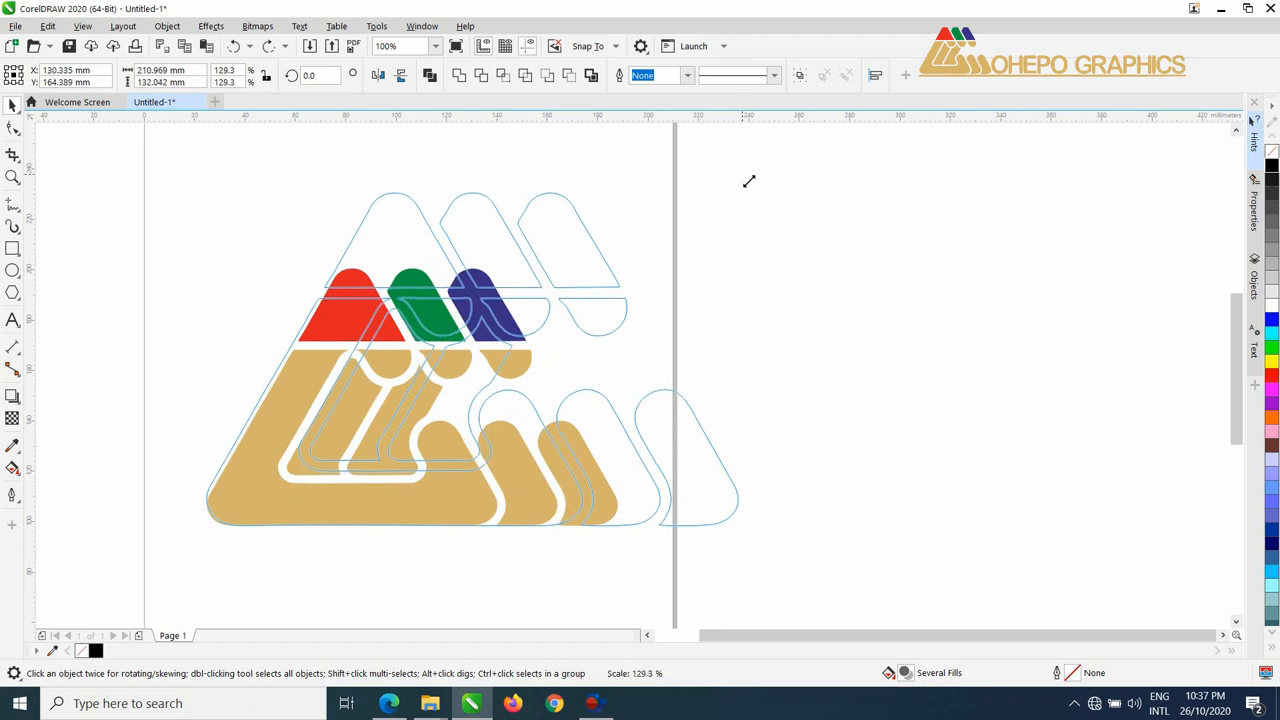
{"action": "left_click_drag", "start_coordinate": [749, 181], "coordinate": [681, 238]}
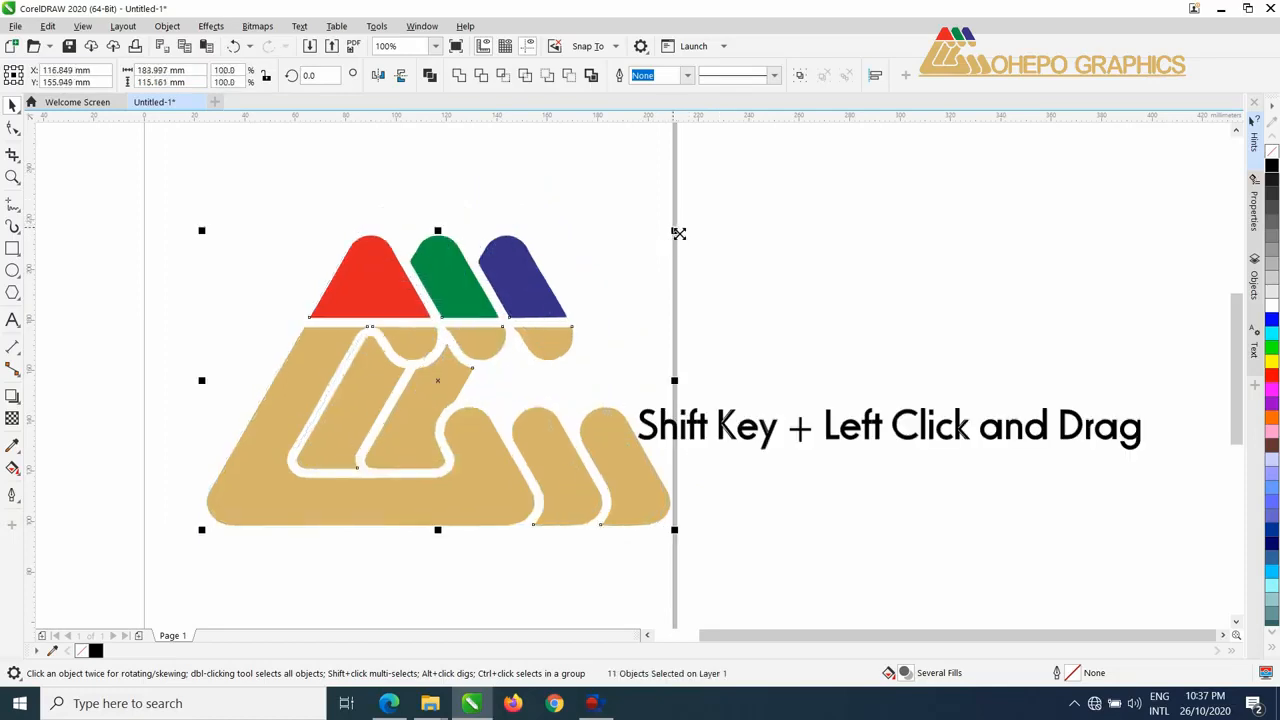
Try enlarging the logo from its centre to about 216 by 135 mm, and undo the scaling.
{"action": "left_click_drag", "start_coordinate": [677, 229], "coordinate": [757, 213]}
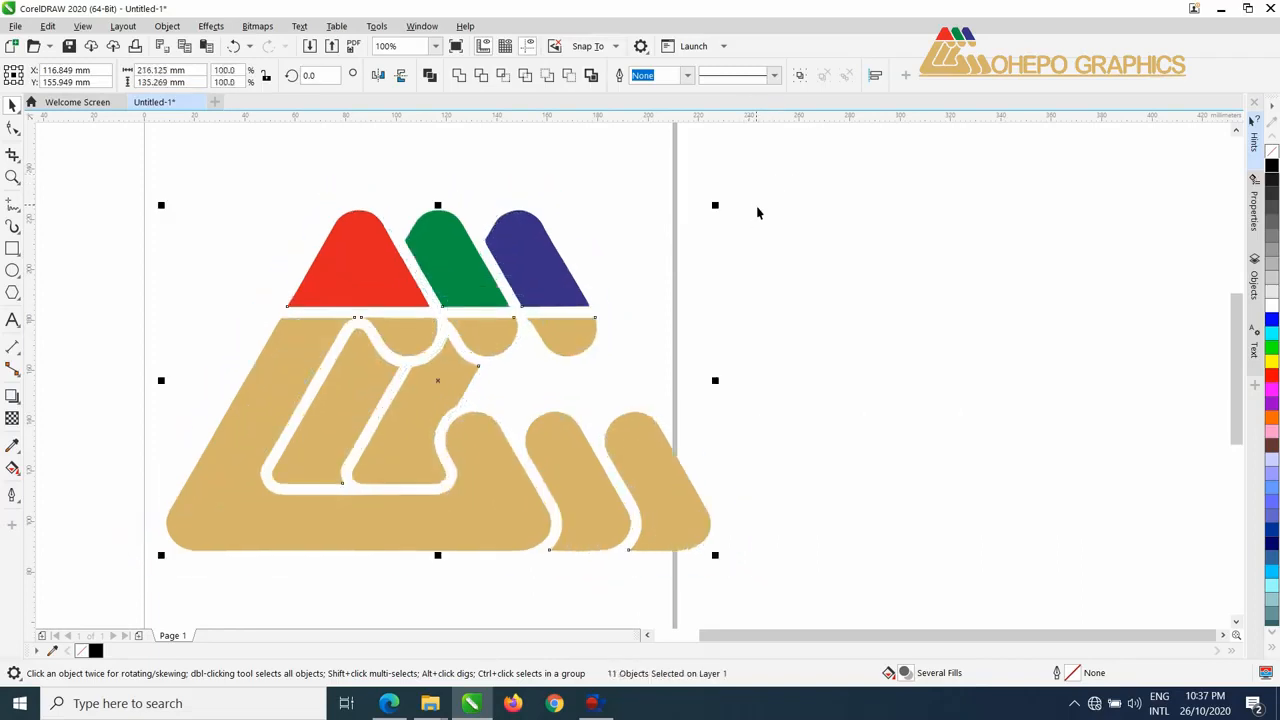
{"action": "left_click", "coordinate": [796, 243]}
{"action": "key", "text": "h"}
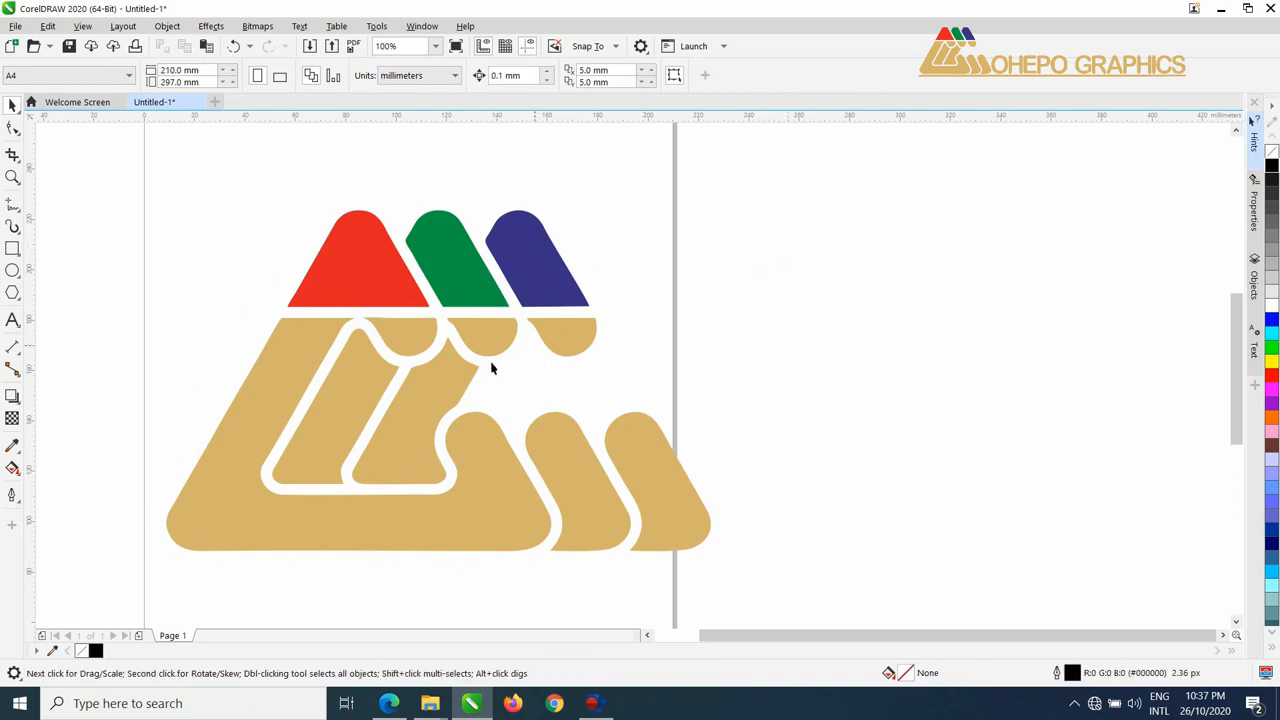
{"action": "left_click_drag", "start_coordinate": [490, 365], "coordinate": [566, 343]}
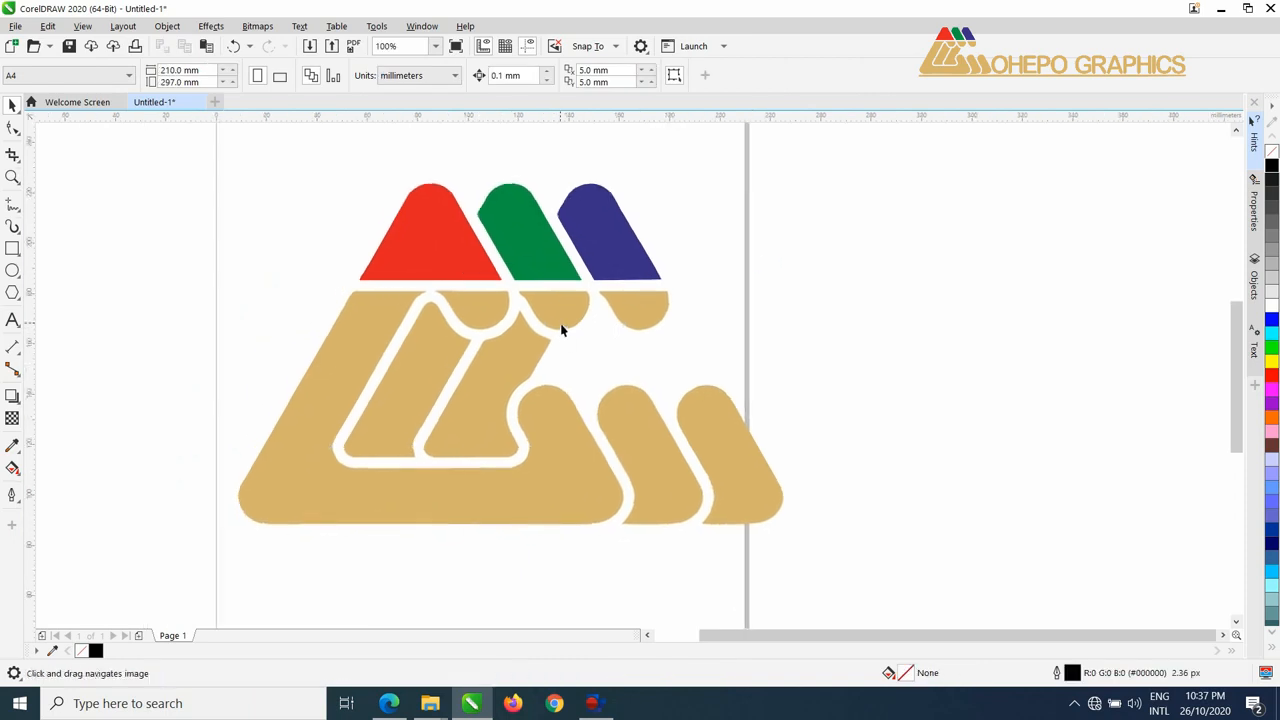
{"action": "key", "text": "ctrl+z"}
{"action": "key", "text": "space"}
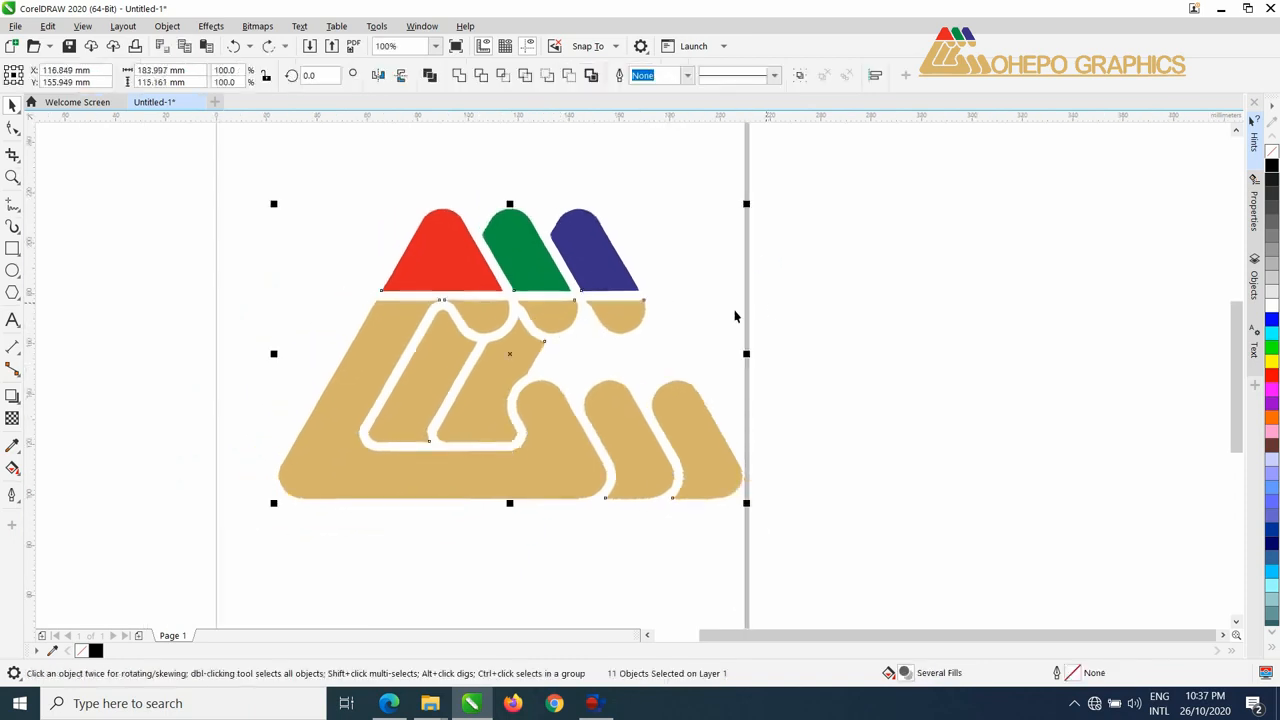
Rotate the logo slightly about its centre, and move its rotation centre to the logo's lower-left corner to rotate it about that point.
{"action": "left_click", "coordinate": [515, 369]}
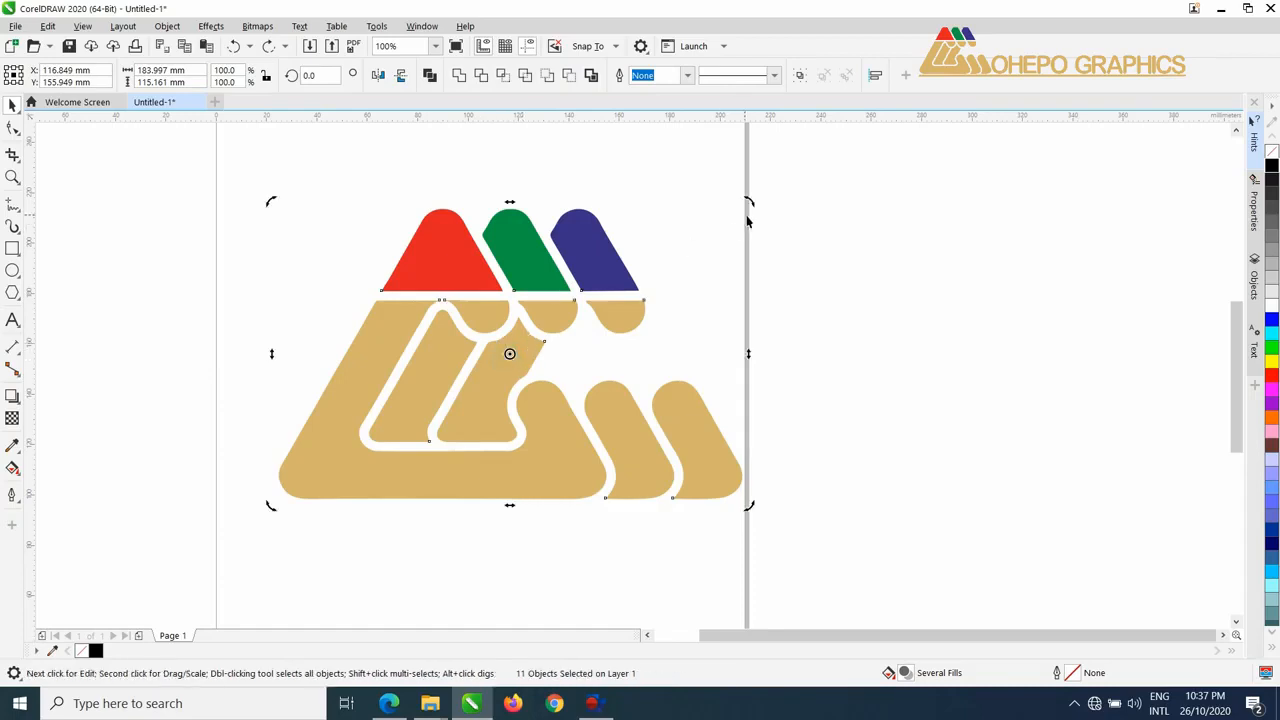
{"action": "mouse_move", "coordinate": [754, 200]}
{"action": "left_mouse_down"}
{"action": "mouse_move", "coordinate": [617, 149]}
{"action": "mouse_move", "coordinate": [702, 206]}
{"action": "mouse_move", "coordinate": [717, 351]}
{"action": "mouse_move", "coordinate": [738, 216]}
{"action": "left_mouse_up"}
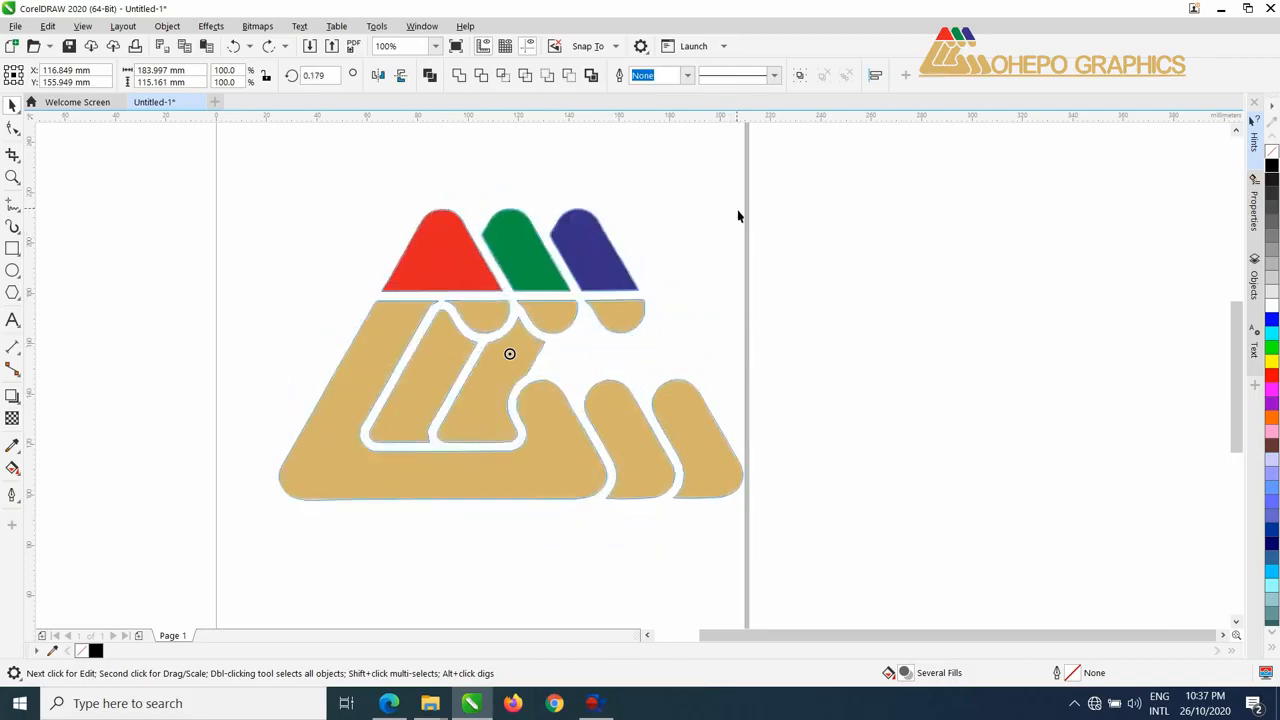
{"action": "left_click_drag", "start_coordinate": [509, 353], "coordinate": [320, 476]}
{"action": "left_click_drag", "start_coordinate": [757, 203], "coordinate": [728, 226]}
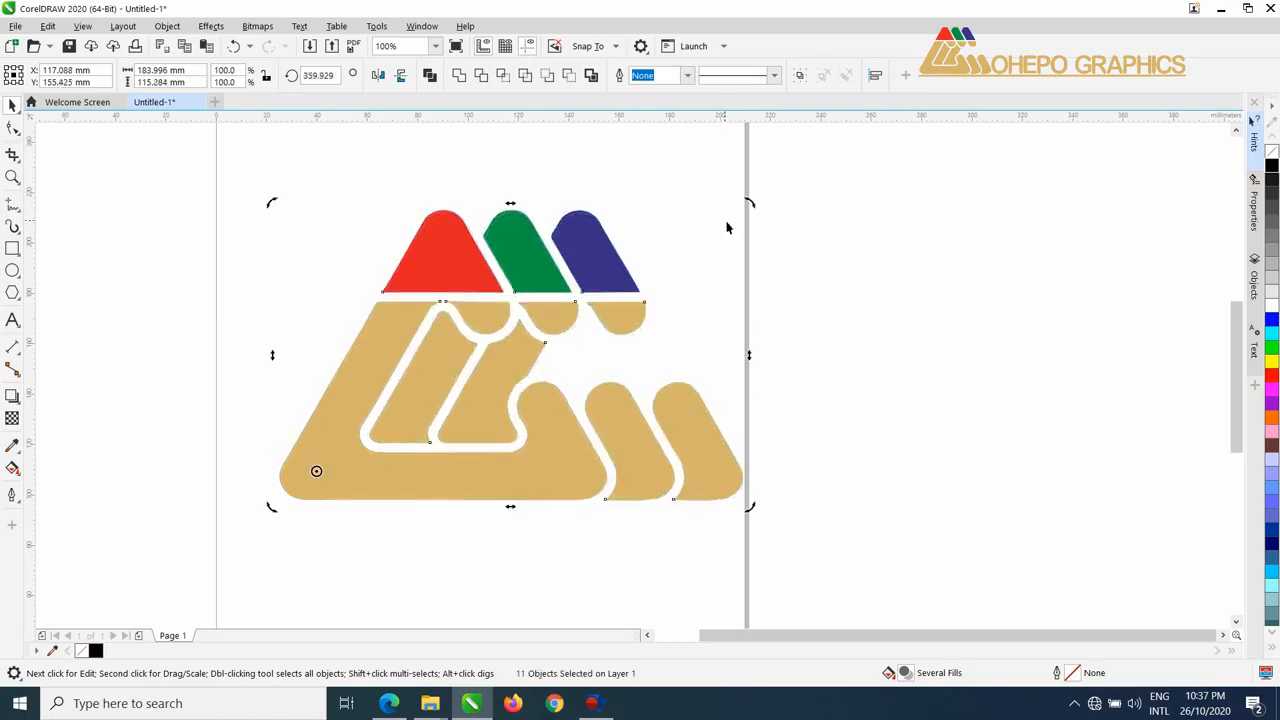
Reselect the whole logo, try skewing it horizontally from its top edge, and clear the selection.
{"action": "left_click", "coordinate": [557, 306]}
{"action": "left_click_drag", "start_coordinate": [217, 177], "coordinate": [827, 612]}
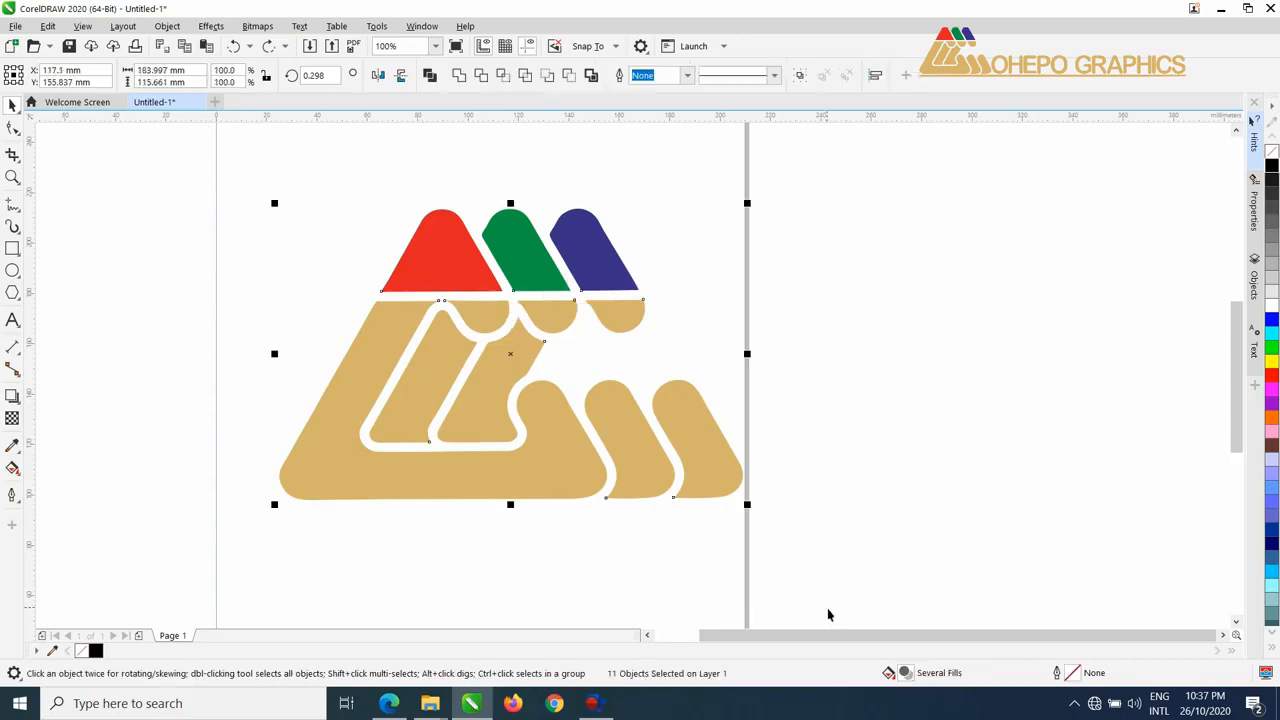
{"action": "left_click", "coordinate": [513, 358]}
{"action": "left_click_drag", "start_coordinate": [511, 203], "coordinate": [575, 213]}
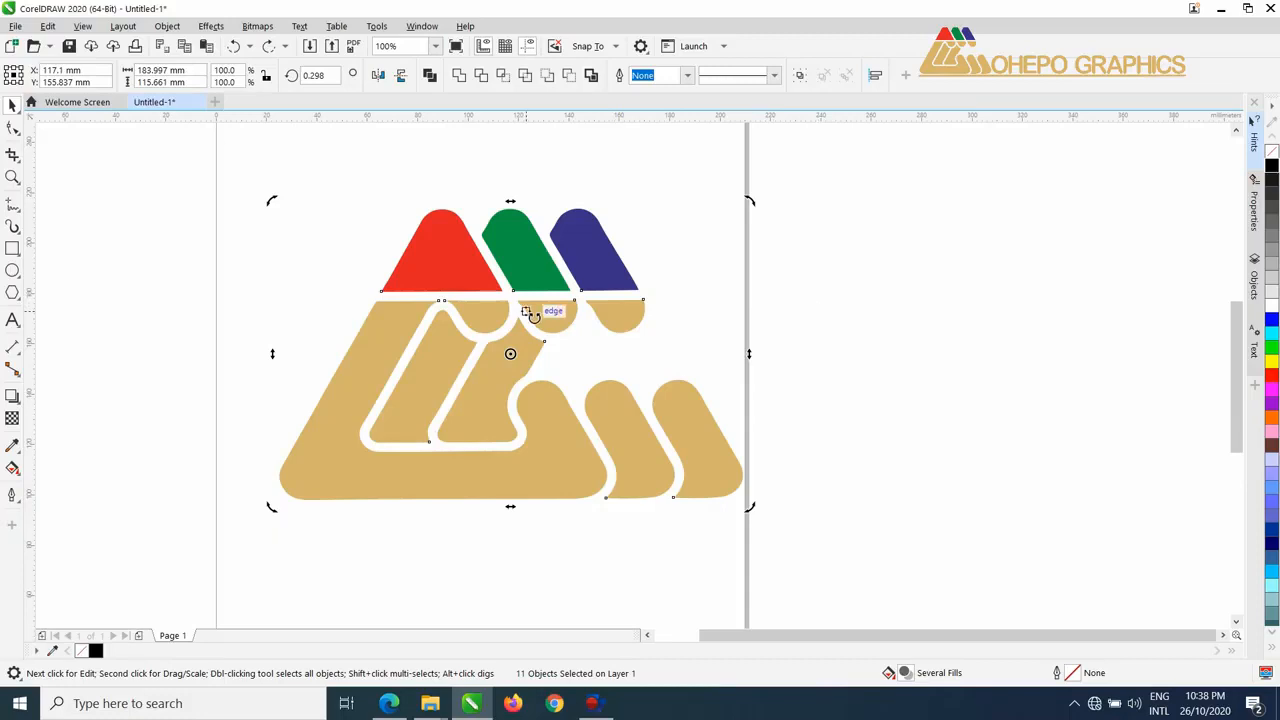
{"action": "left_click", "coordinate": [803, 256]}
Select the blue, green and red peaks together, combine them into a single curve, undo the combination and deselect them.
{"action": "left_click_drag", "start_coordinate": [310, 181], "coordinate": [719, 369]}
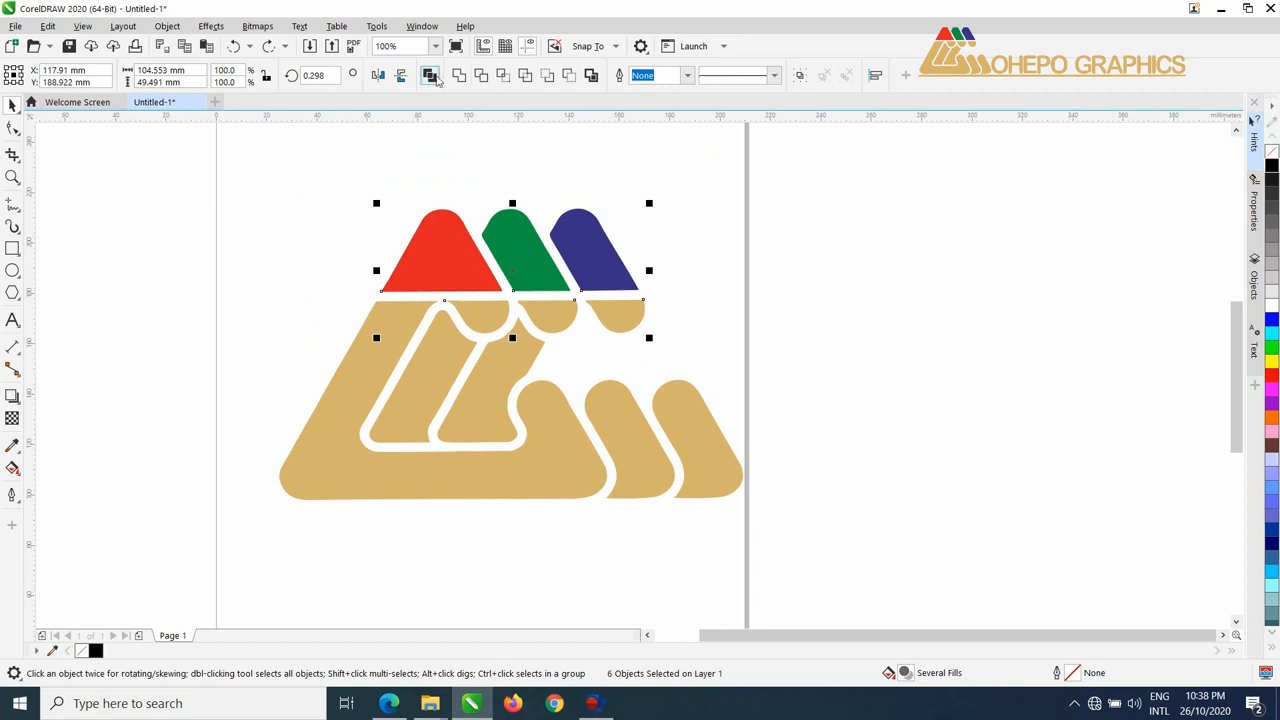
{"action": "left_click", "coordinate": [720, 263]}
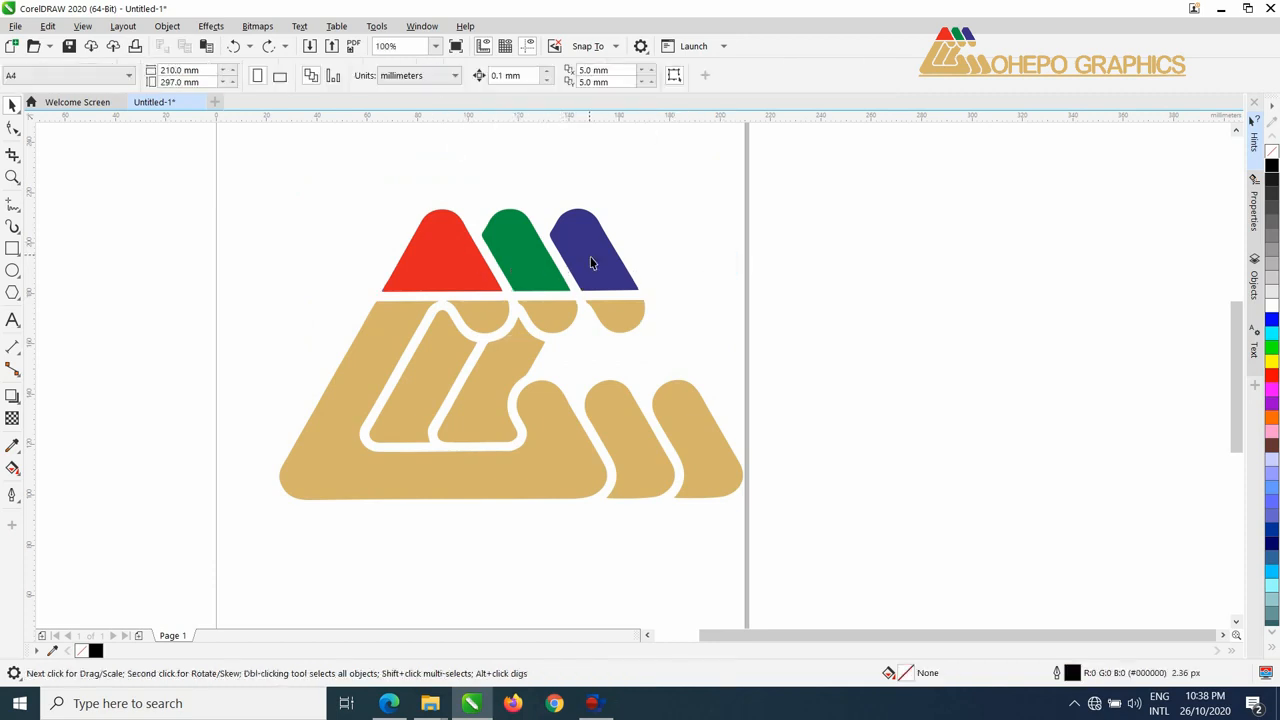
{"action": "left_click", "coordinate": [590, 256]}
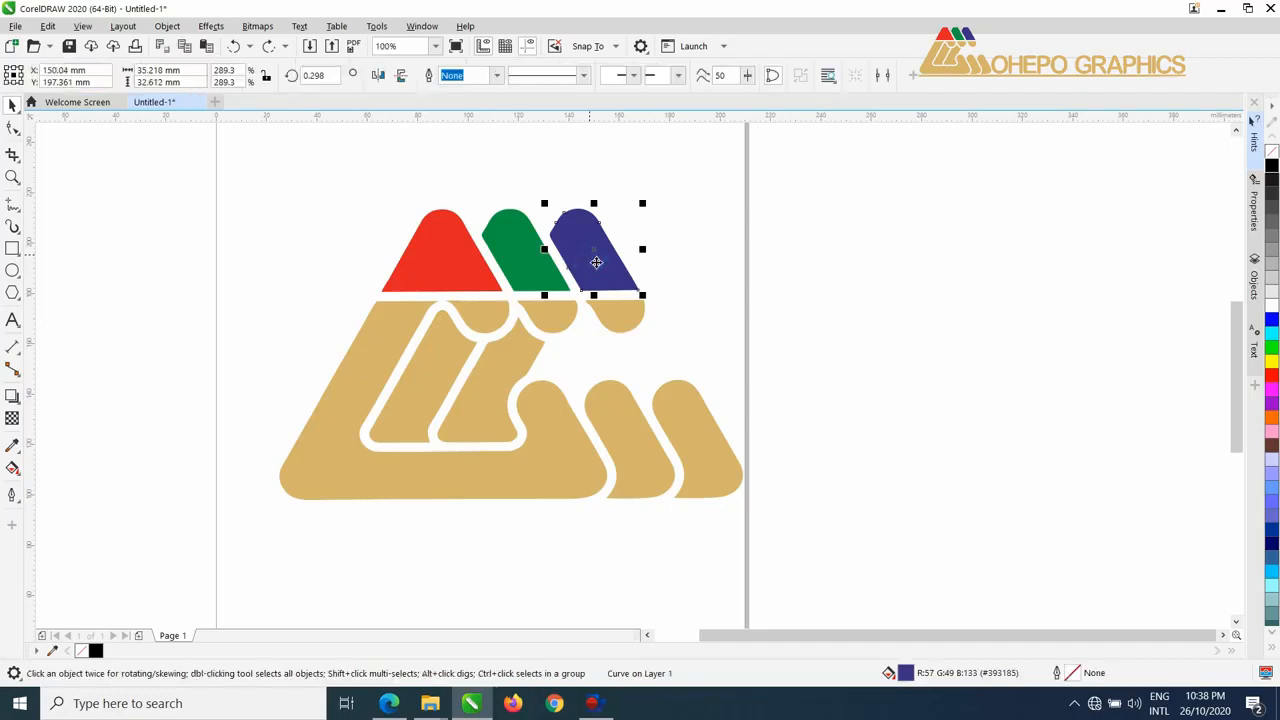
{"action": "left_click", "coordinate": [521, 238], "text": "shift"}
{"action": "left_click", "coordinate": [460, 243], "text": "shift"}
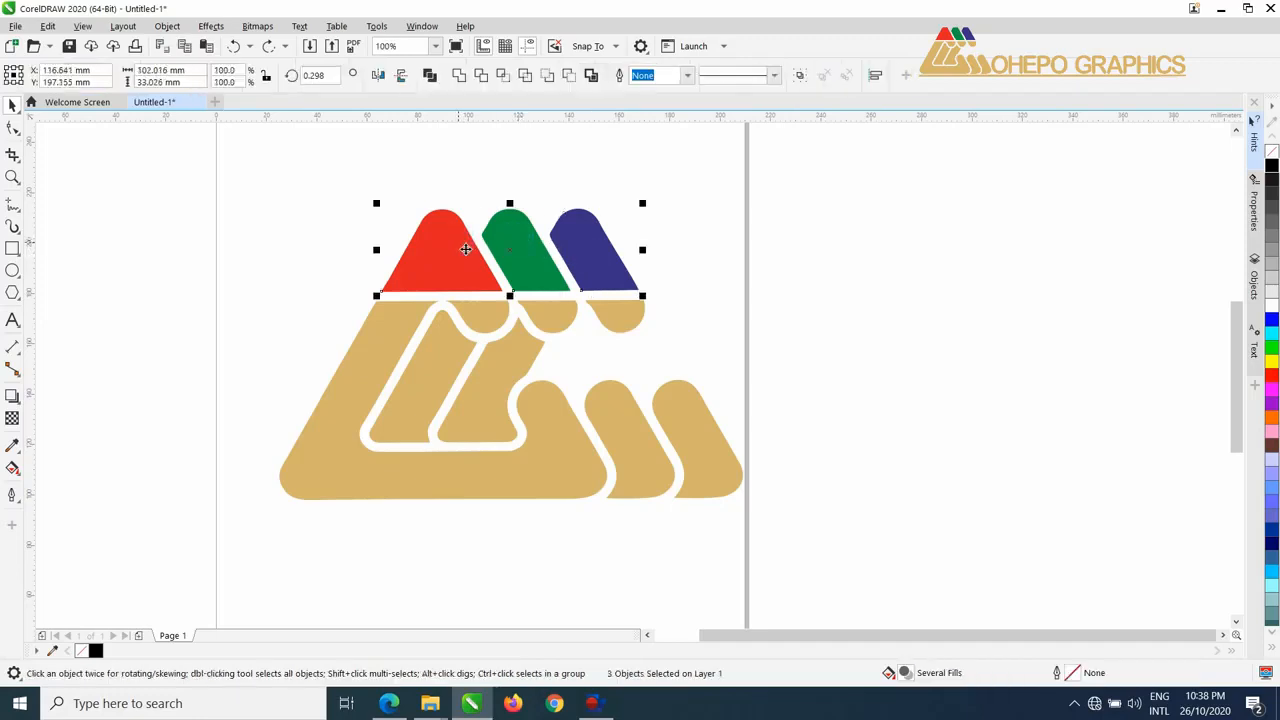
{"action": "left_click", "coordinate": [430, 75]}
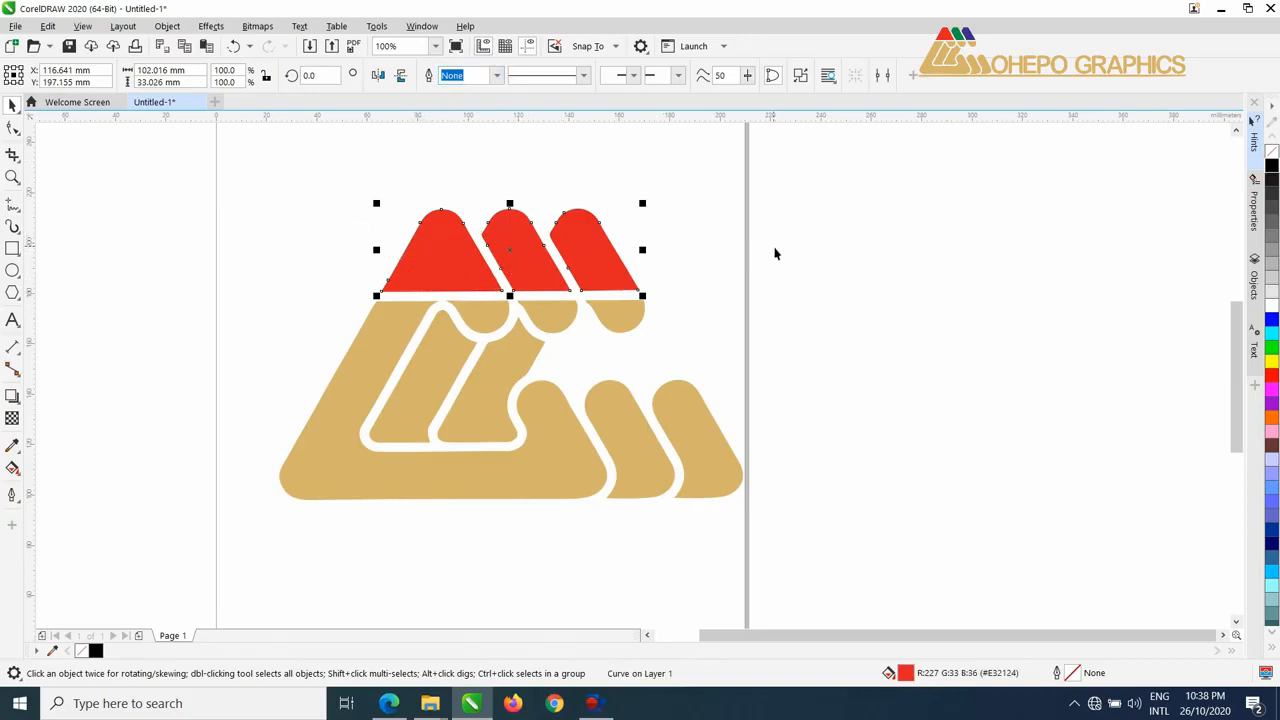
{"action": "key", "text": "ctrl+z"}
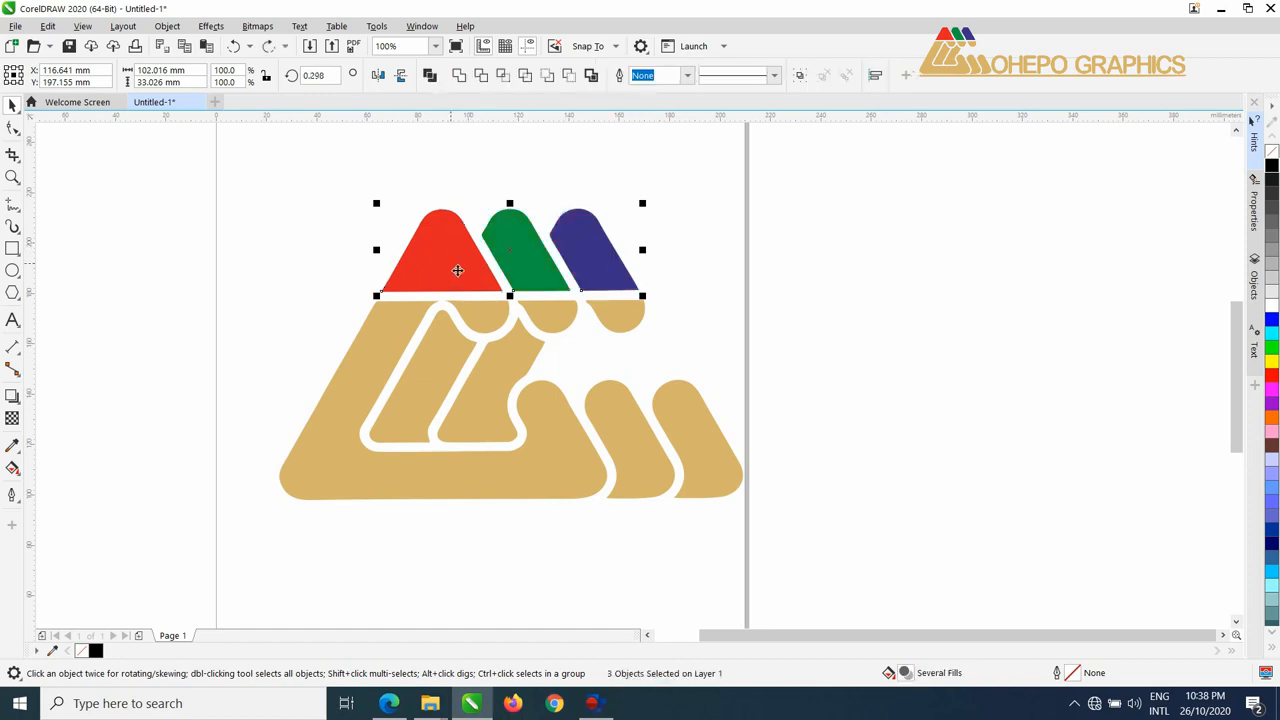
{"action": "left_click", "coordinate": [686, 289]}
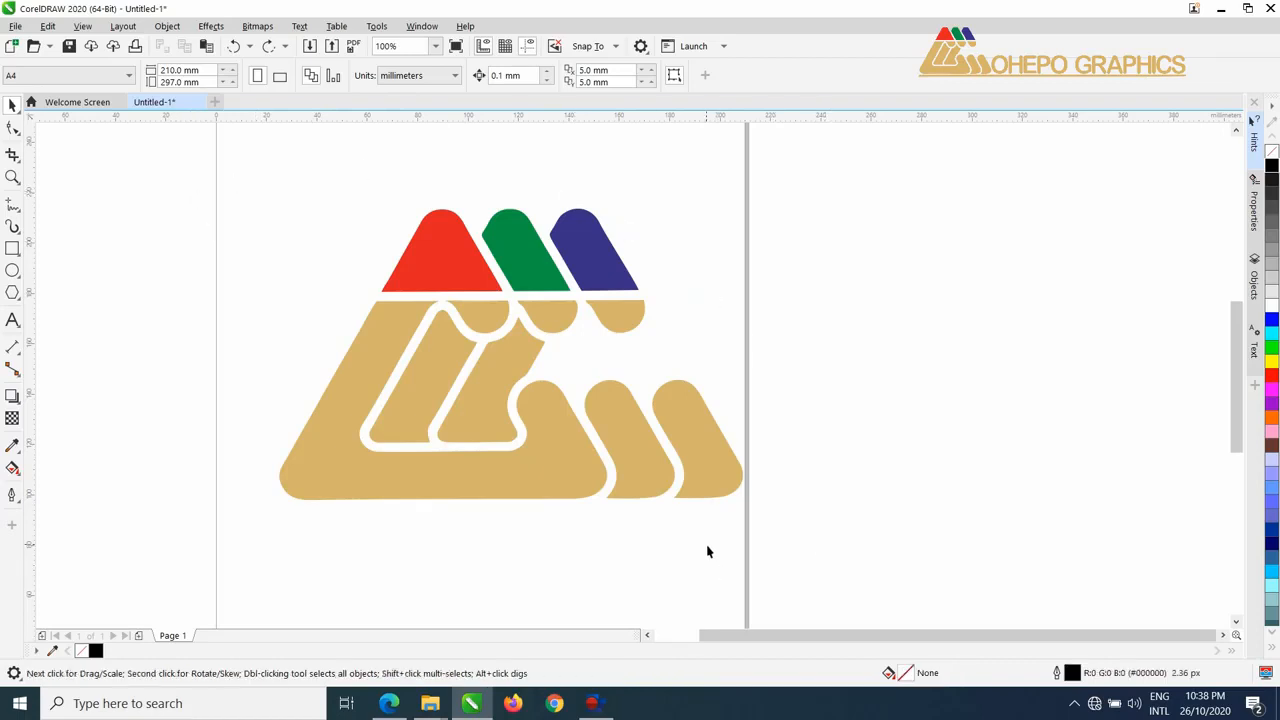
With the Freehand Pick tool, lasso the coloured peaks and the tan half-rounds beneath them, try moving them up and right, and undo the move.
{"action": "left_click", "coordinate": [12, 106]}
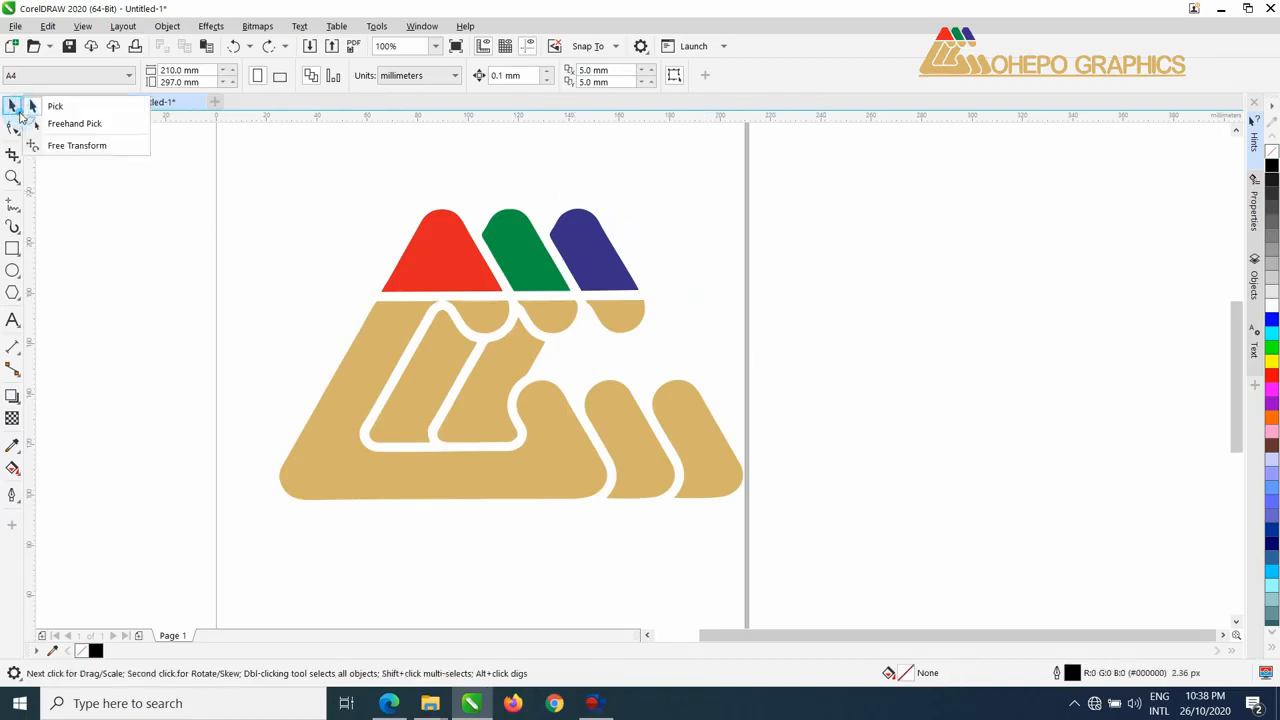
{"action": "left_click", "coordinate": [69, 124]}
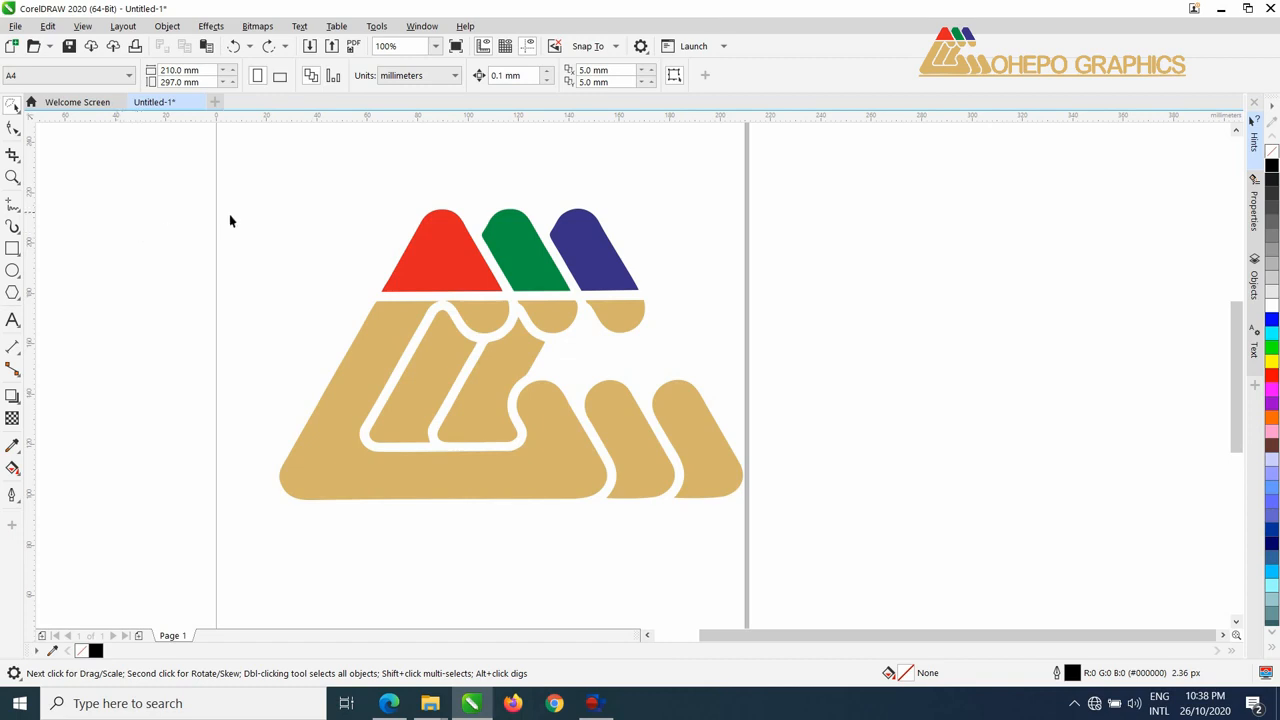
{"action": "mouse_move", "coordinate": [286, 237]}
{"action": "left_mouse_down"}
{"action": "mouse_move", "coordinate": [540, 158]}
{"action": "mouse_move", "coordinate": [615, 167]}
{"action": "mouse_move", "coordinate": [705, 248]}
{"action": "mouse_move", "coordinate": [705, 336]}
{"action": "mouse_move", "coordinate": [424, 368]}
{"action": "mouse_move", "coordinate": [274, 314]}
{"action": "mouse_move", "coordinate": [257, 198]}
{"action": "left_mouse_up"}
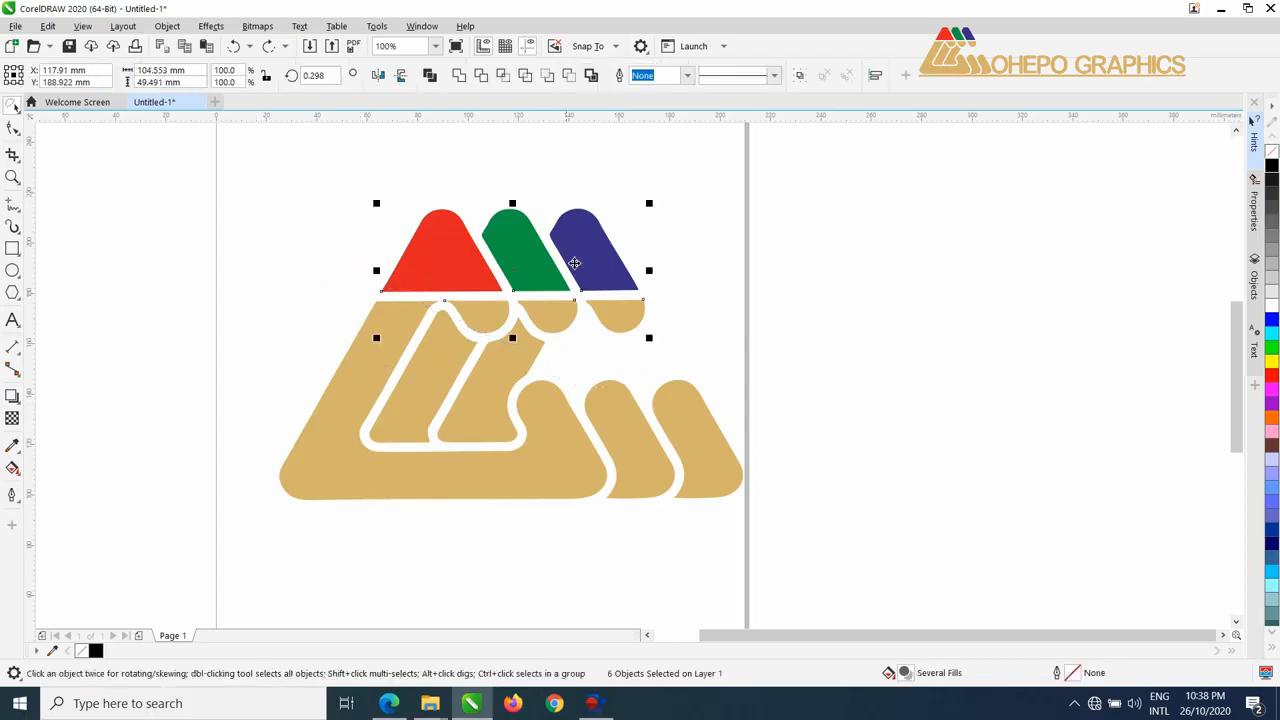
{"action": "left_click_drag", "start_coordinate": [519, 280], "coordinate": [563, 189]}
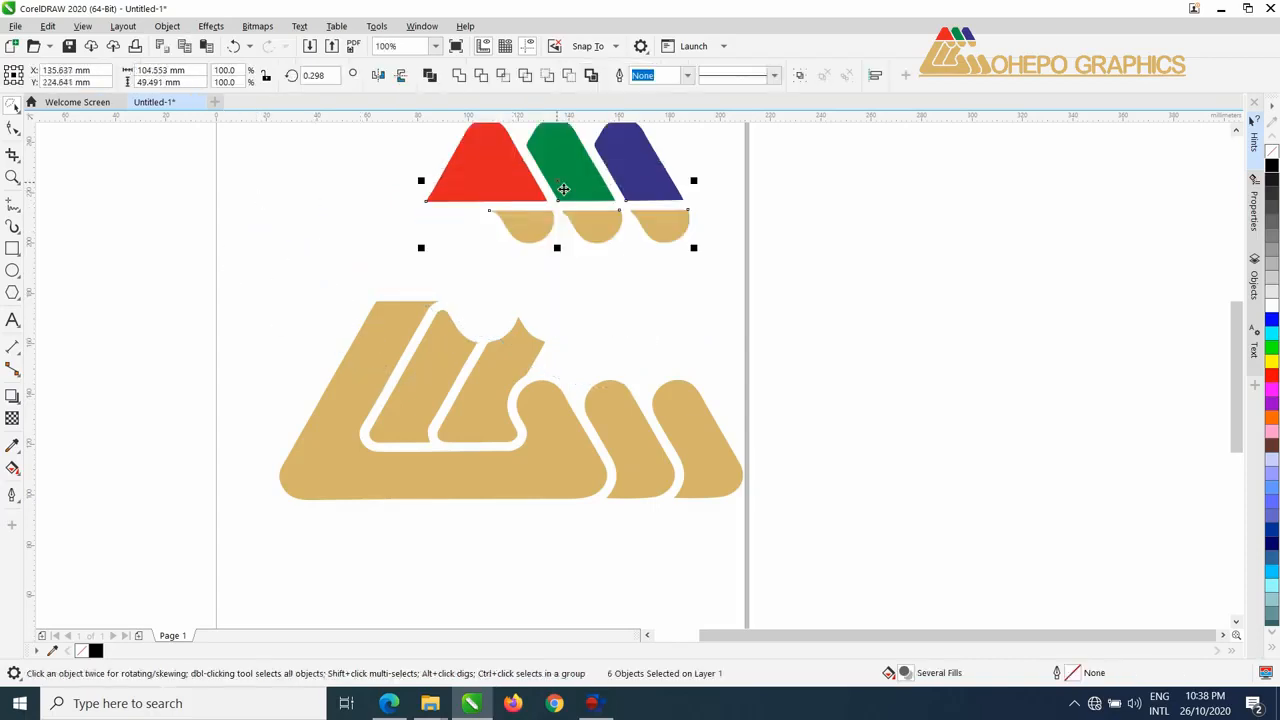
{"action": "key", "text": "ctrl+z"}
Lasso the whole logo freehand and move it about 31 mm up the page.
{"action": "mouse_move", "coordinate": [334, 203]}
{"action": "left_mouse_down"}
{"action": "mouse_move", "coordinate": [474, 131]}
{"action": "mouse_move", "coordinate": [690, 232]}
{"action": "mouse_move", "coordinate": [775, 359]}
{"action": "mouse_move", "coordinate": [765, 587]}
{"action": "mouse_move", "coordinate": [535, 646]}
{"action": "mouse_move", "coordinate": [233, 494]}
{"action": "mouse_move", "coordinate": [246, 366]}
{"action": "left_mouse_up"}
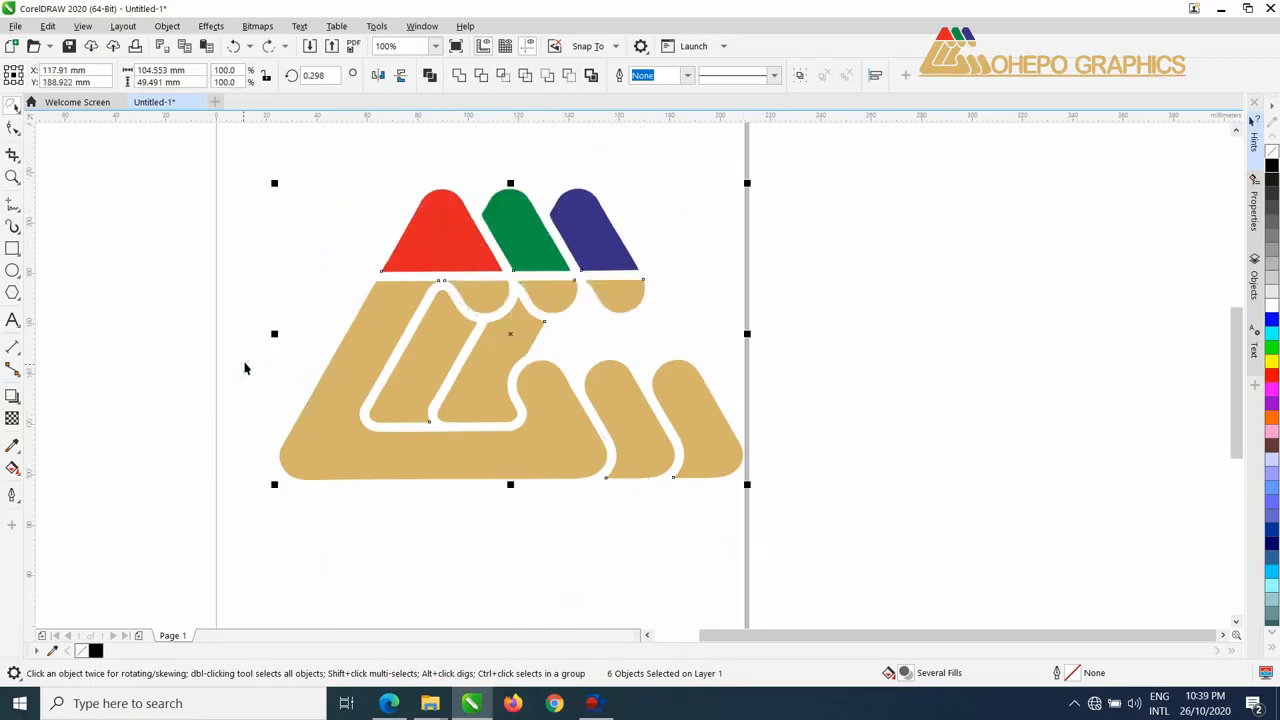
{"action": "left_click_drag", "start_coordinate": [320, 272], "coordinate": [340, 354]}
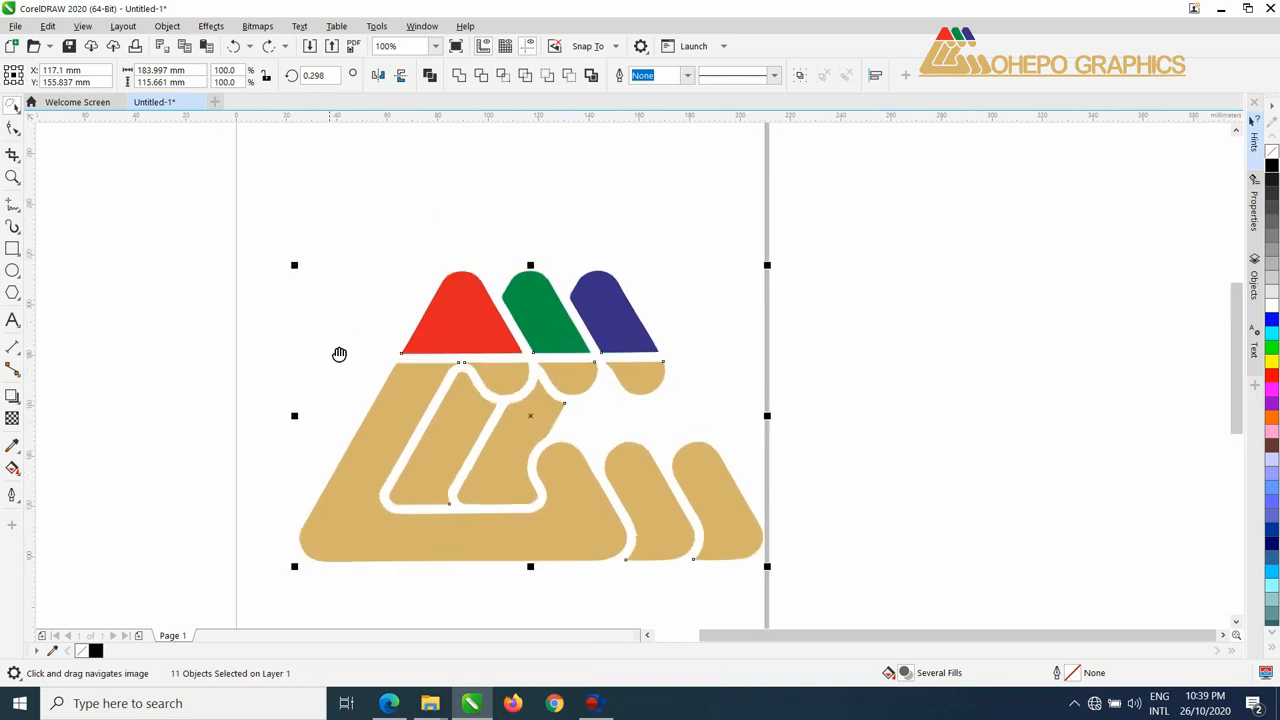
{"action": "left_click_drag", "start_coordinate": [535, 419], "coordinate": [539, 343]}
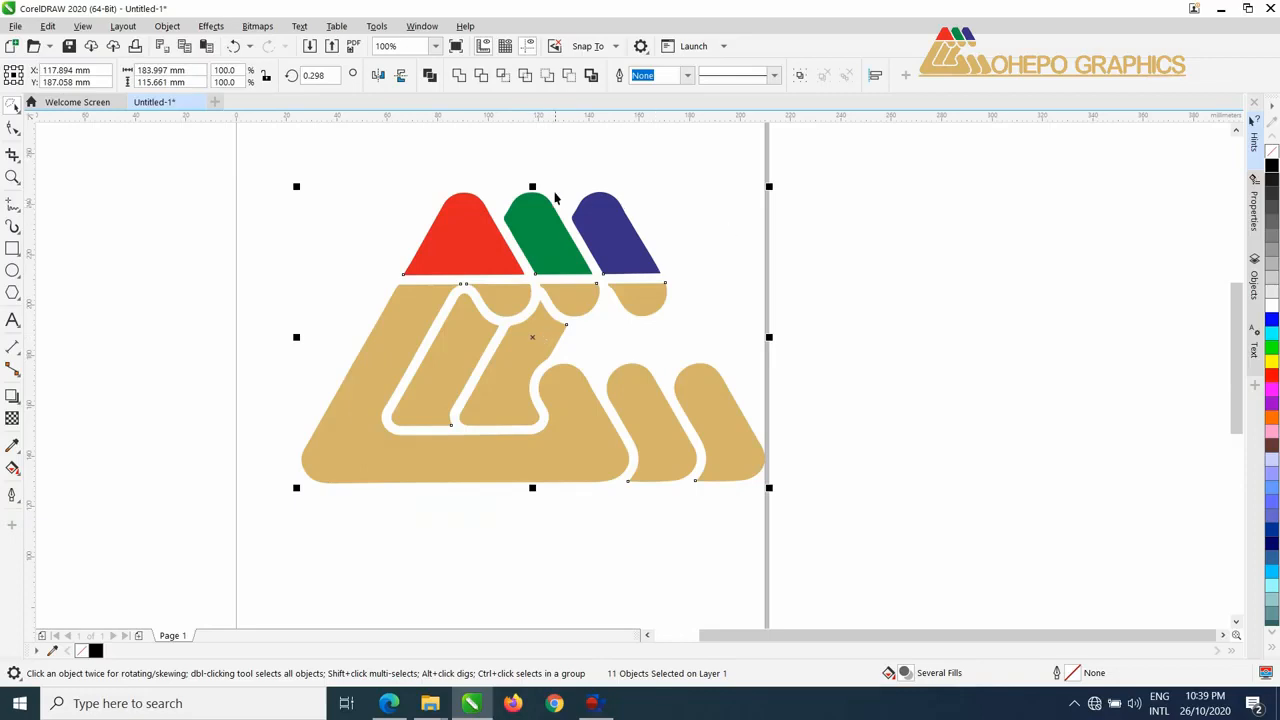
Try stretching the logo vertically from its top edge to about 128 mm high, and undo the stretch.
{"action": "left_click_drag", "start_coordinate": [532, 186], "coordinate": [538, 160]}
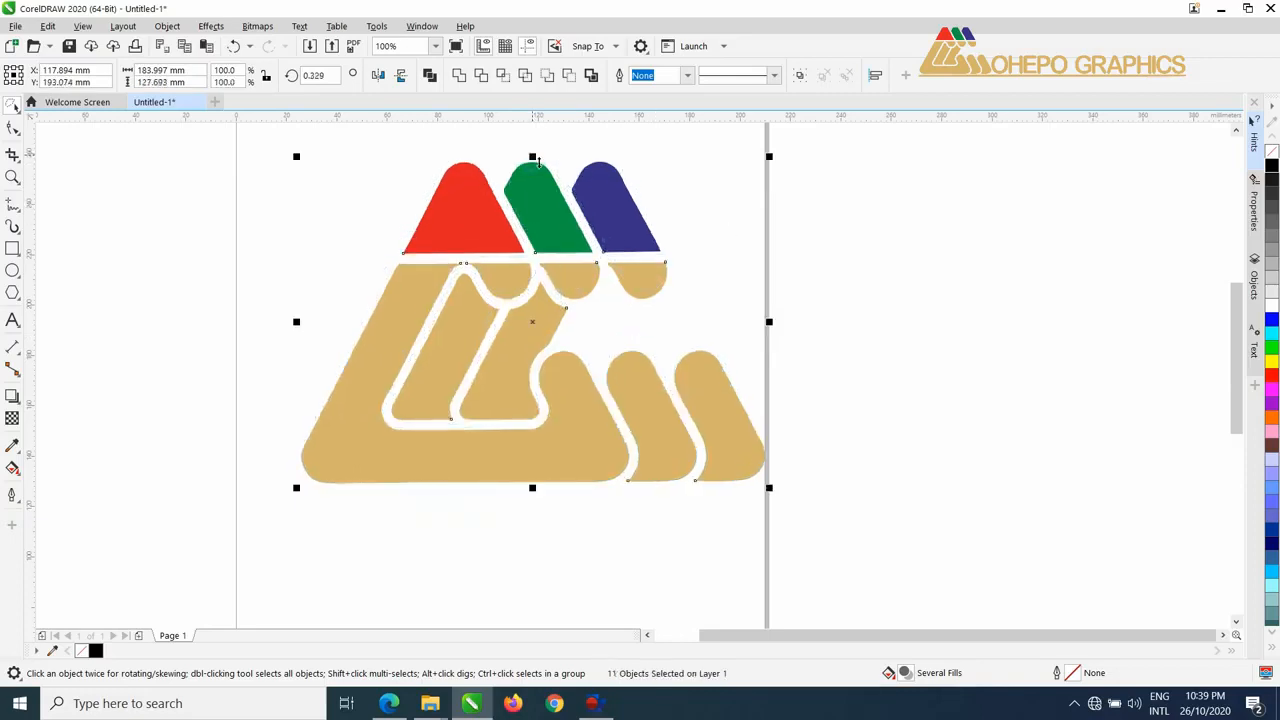
{"action": "key", "text": "ctrl+z"}
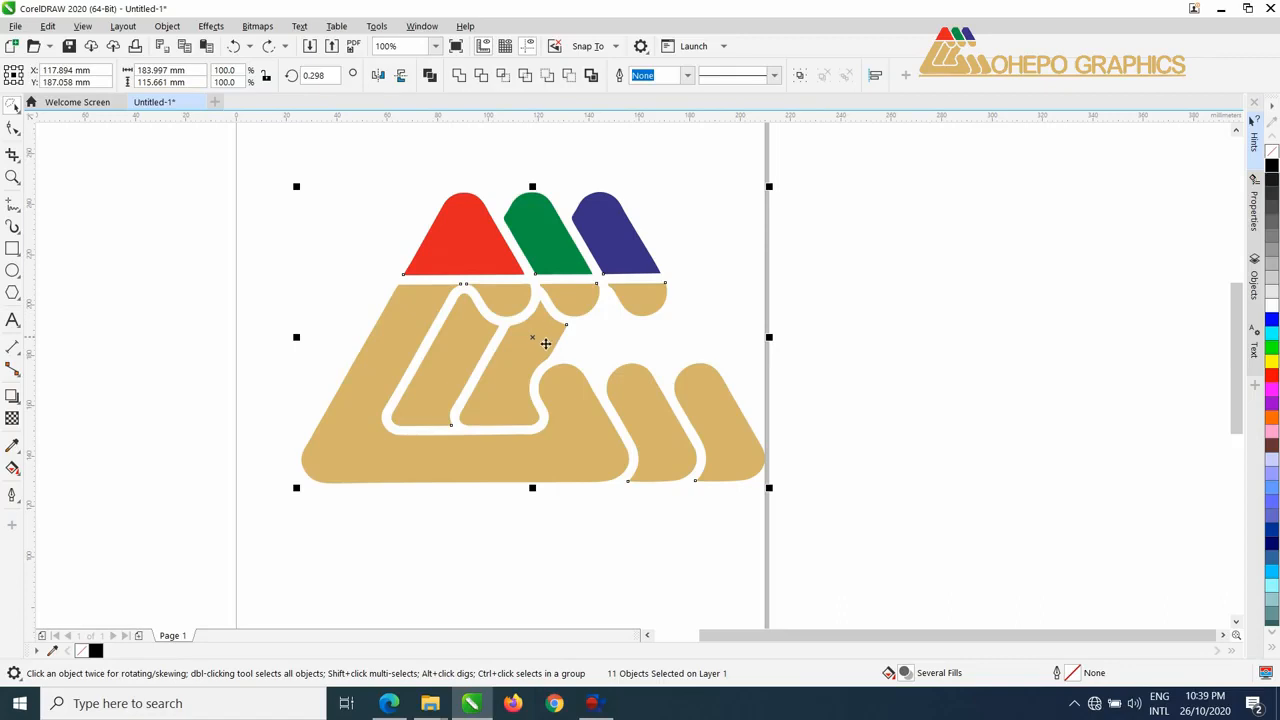
Try rotating the logo from its upper-right corner and skewing it from its top edge, undo the changes, and clear the selection.
{"action": "left_click", "coordinate": [536, 338]}
{"action": "left_click_drag", "start_coordinate": [774, 184], "coordinate": [760, 298]}
{"action": "left_click_drag", "start_coordinate": [533, 188], "coordinate": [483, 171]}
{"action": "key", "text": "ctrl+z"}
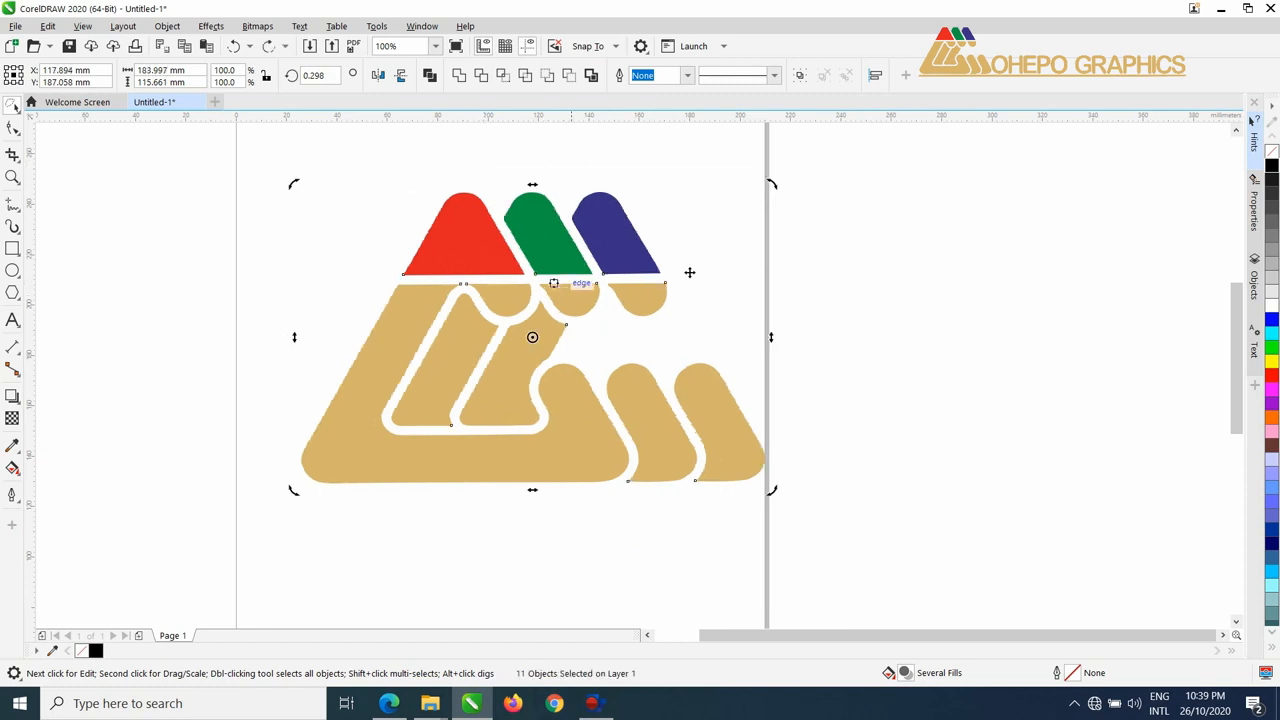
{"action": "left_click", "coordinate": [836, 222]}
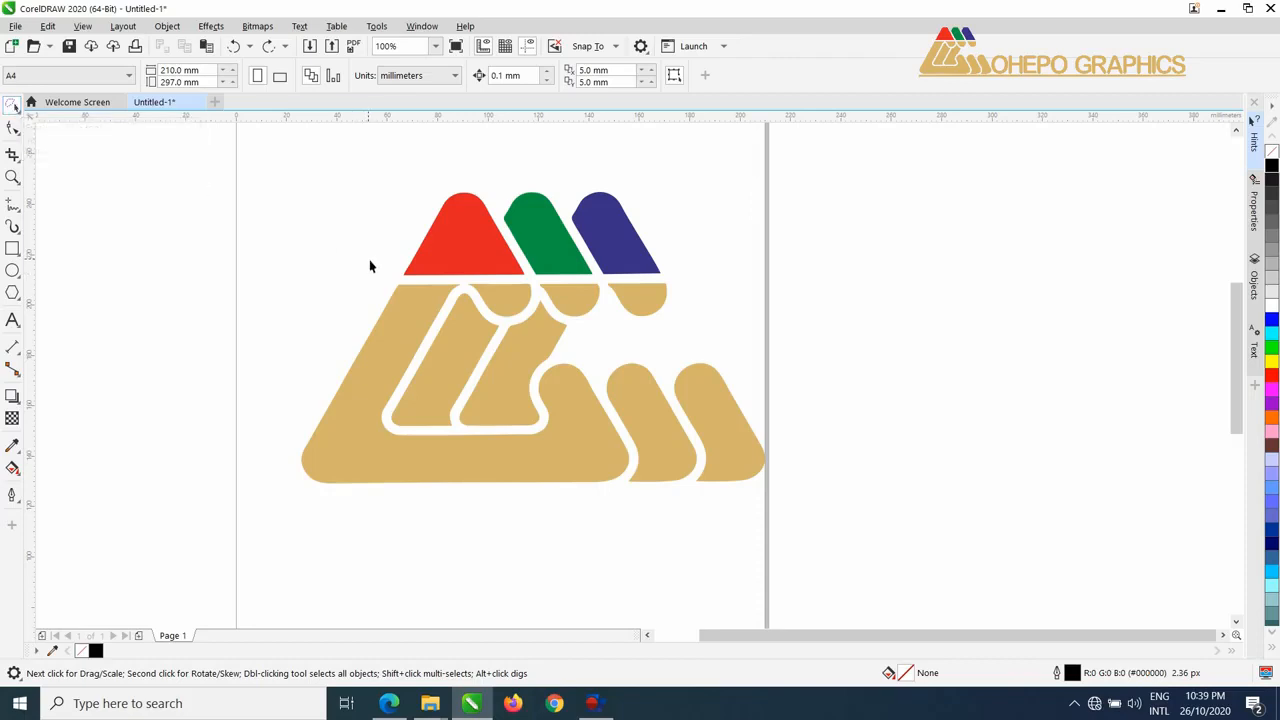
Select the red, green and blue peaks, the rightmost tan half-round and the tan inner stem one after another.
{"action": "left_click", "coordinate": [500, 267]}
{"action": "left_click", "coordinate": [556, 243]}
{"action": "left_click", "coordinate": [603, 237]}
{"action": "left_click", "coordinate": [632, 298]}
{"action": "left_click", "coordinate": [538, 330]}
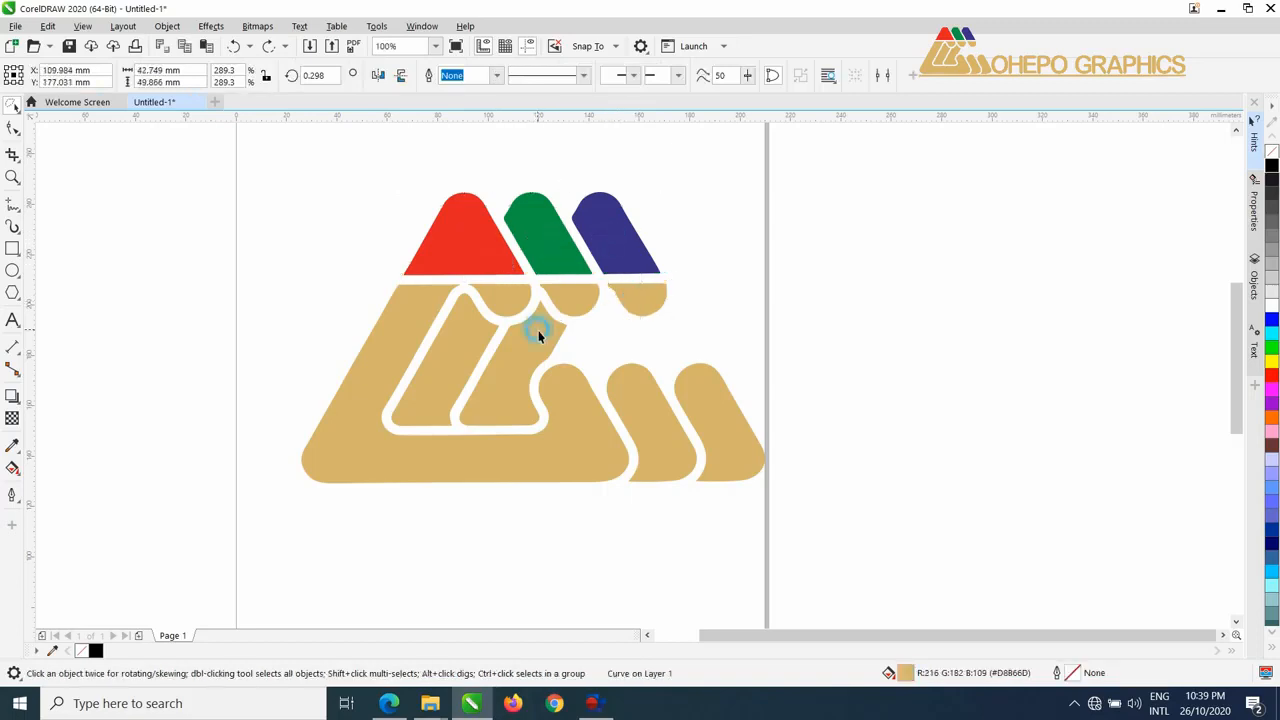
Draw freehand selections around the upper part of the logo, try moving those pieces to the right, undo the move and deselect them.
{"action": "mouse_move", "coordinate": [368, 207]}
{"action": "left_mouse_down"}
{"action": "mouse_move", "coordinate": [398, 163]}
{"action": "mouse_move", "coordinate": [462, 128]}
{"action": "mouse_move", "coordinate": [693, 257]}
{"action": "mouse_move", "coordinate": [701, 340]}
{"action": "mouse_move", "coordinate": [628, 373]}
{"action": "mouse_move", "coordinate": [498, 373]}
{"action": "mouse_move", "coordinate": [429, 360]}
{"action": "mouse_move", "coordinate": [388, 238]}
{"action": "mouse_move", "coordinate": [510, 180]}
{"action": "mouse_move", "coordinate": [611, 178]}
{"action": "mouse_move", "coordinate": [714, 274]}
{"action": "mouse_move", "coordinate": [733, 355]}
{"action": "mouse_move", "coordinate": [670, 377]}
{"action": "mouse_move", "coordinate": [523, 375]}
{"action": "left_mouse_up"}
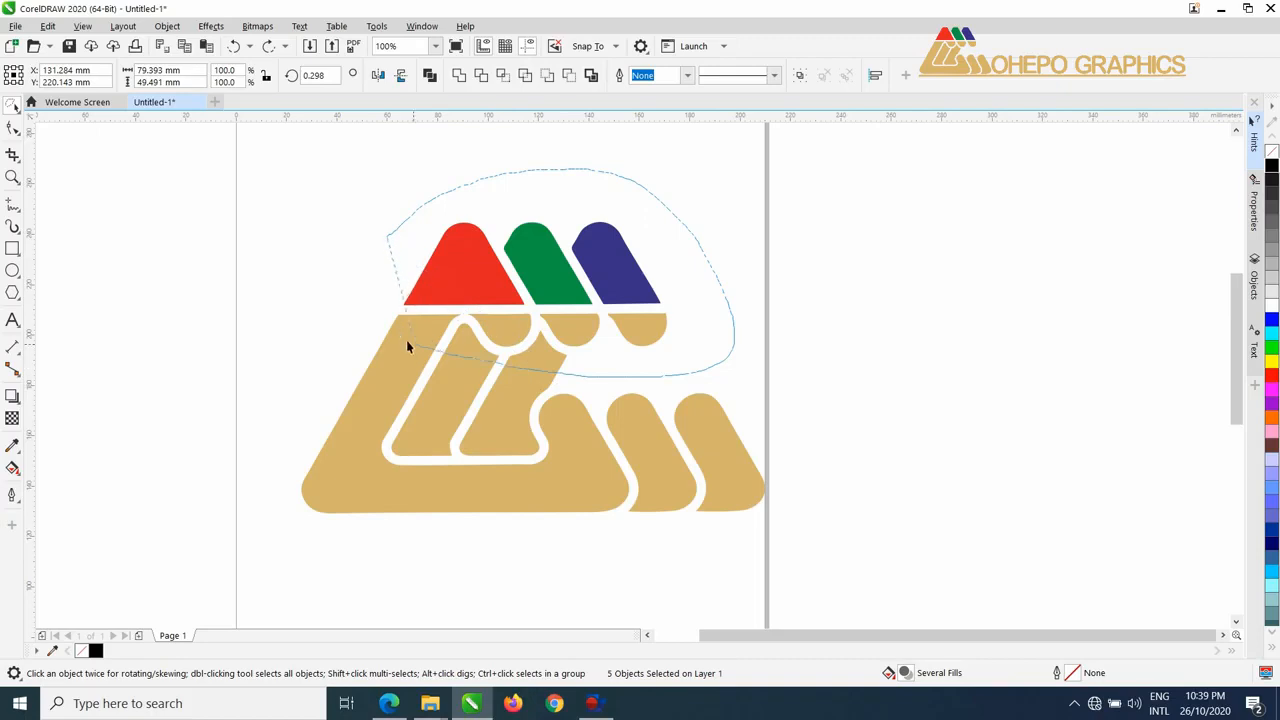
{"action": "left_click_drag", "start_coordinate": [337, 290], "coordinate": [337, 290]}
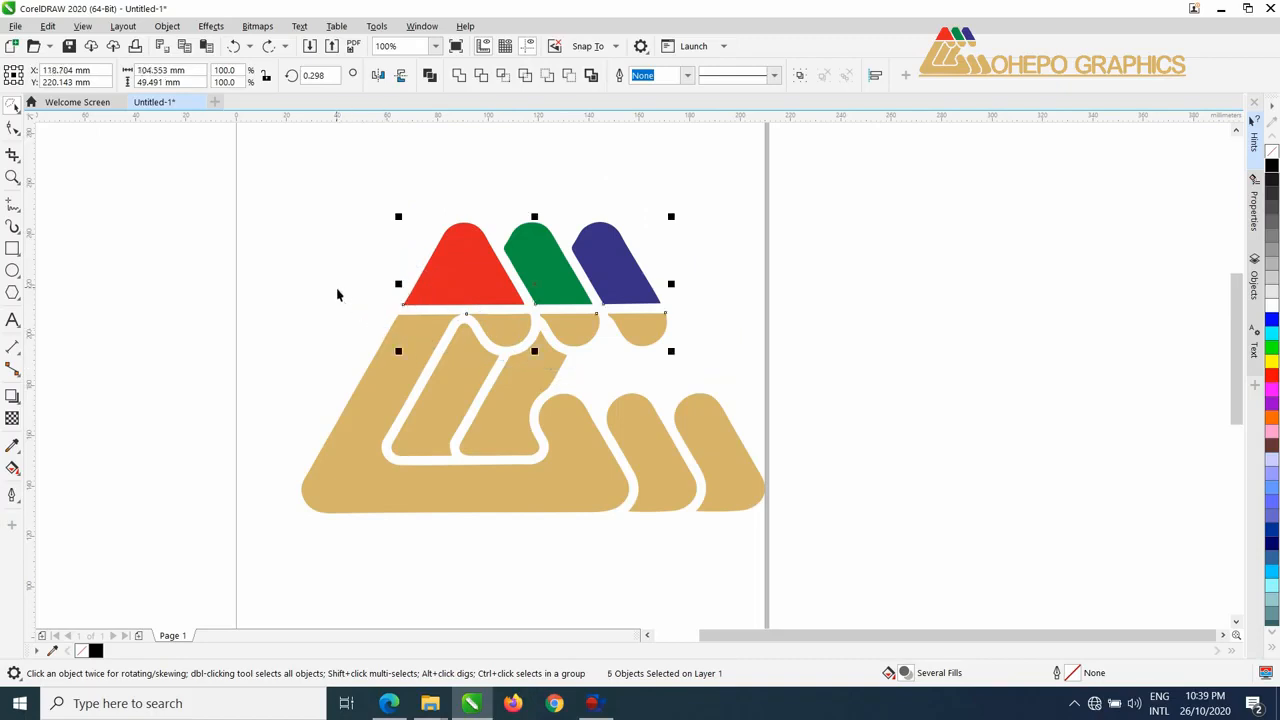
{"action": "left_click_drag", "start_coordinate": [530, 296], "coordinate": [686, 262]}
{"action": "key", "text": "ctrl+z"}
{"action": "left_click", "coordinate": [713, 219]}
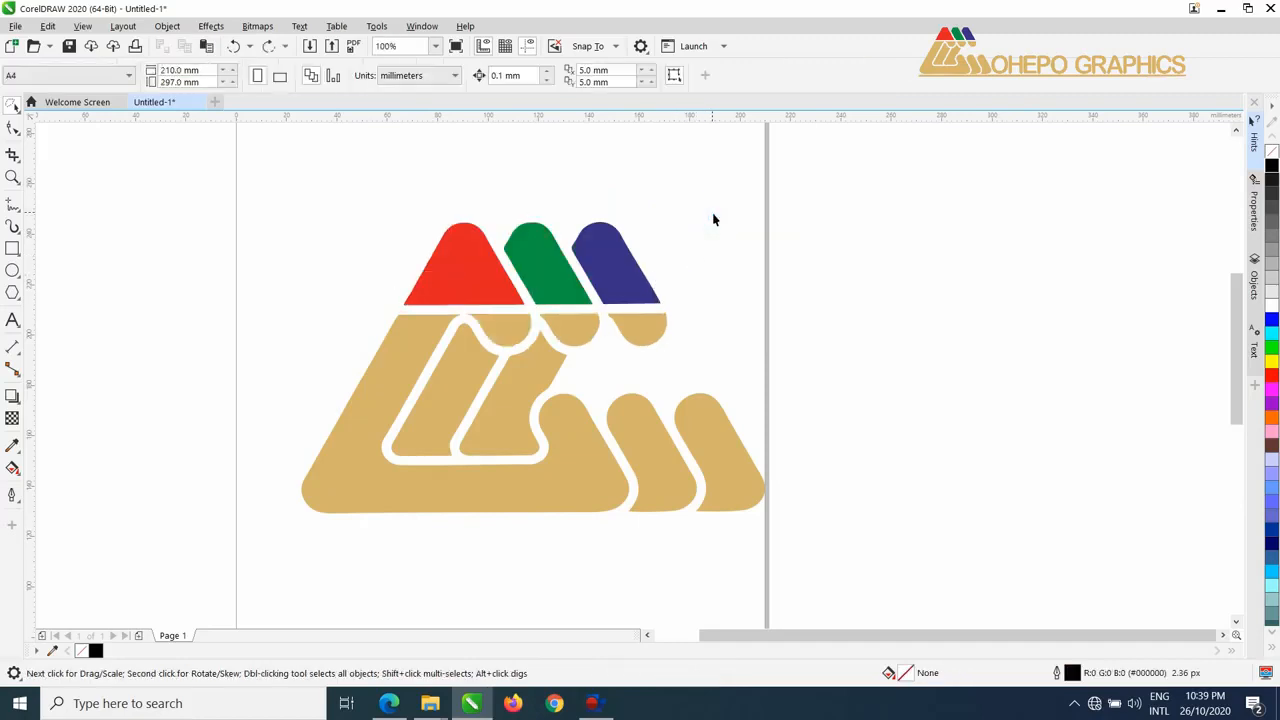